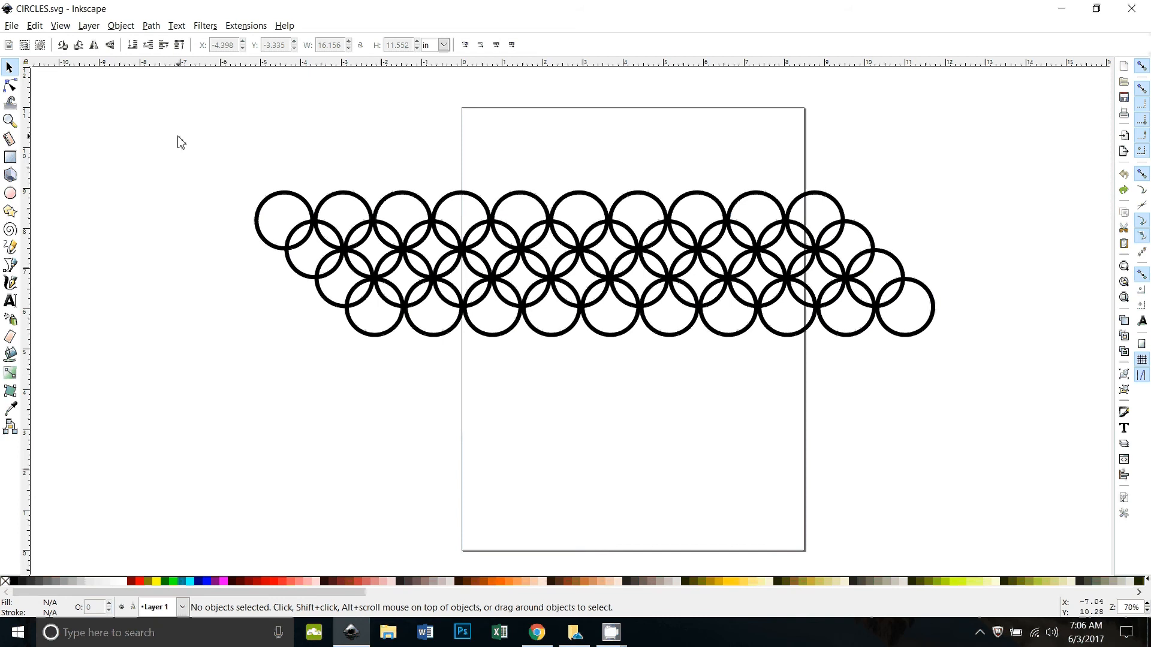
{"action": "left_click", "coordinate": [34, 25]}
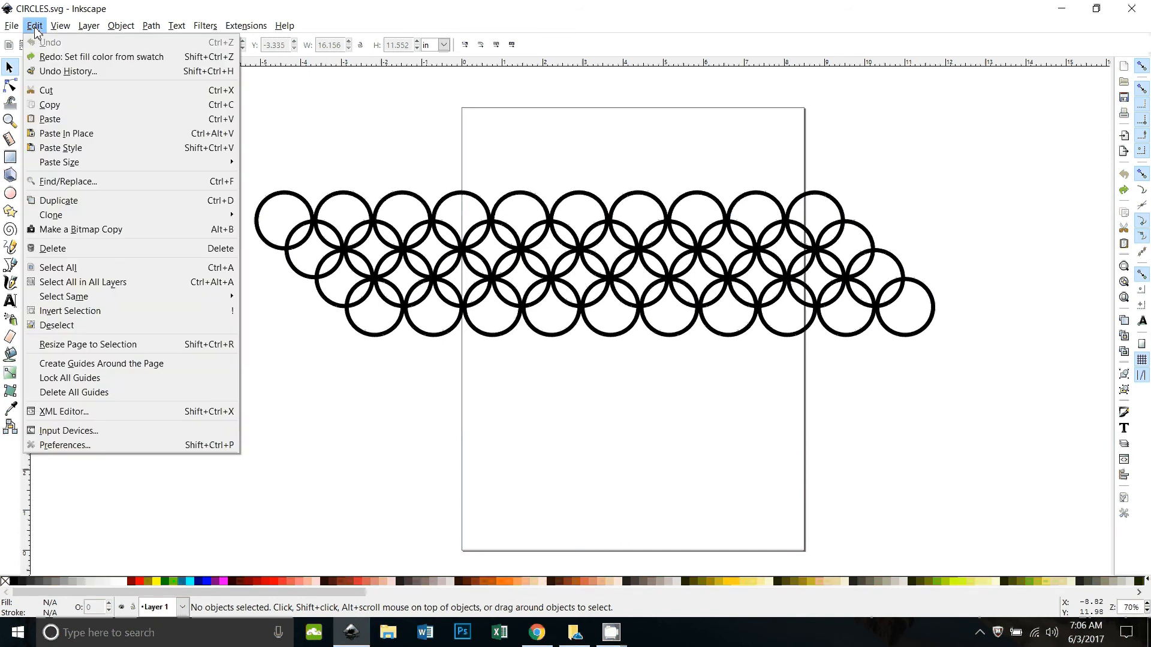
{"action": "mouse_move", "coordinate": [60, 215]}
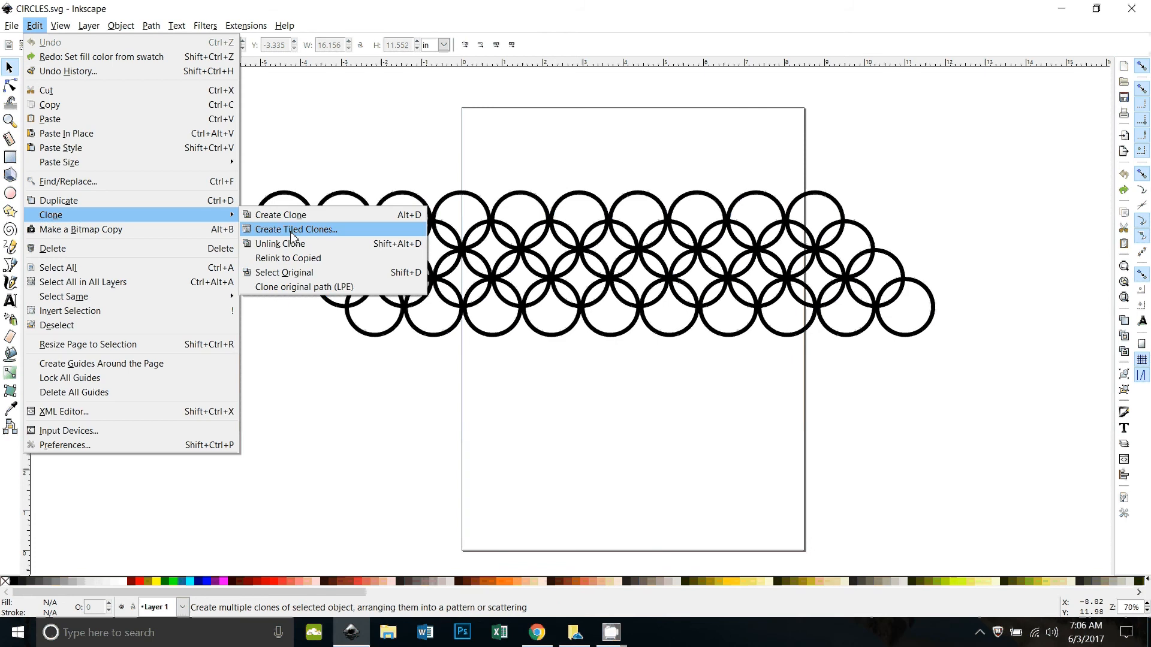
{"action": "left_click", "coordinate": [321, 145]}
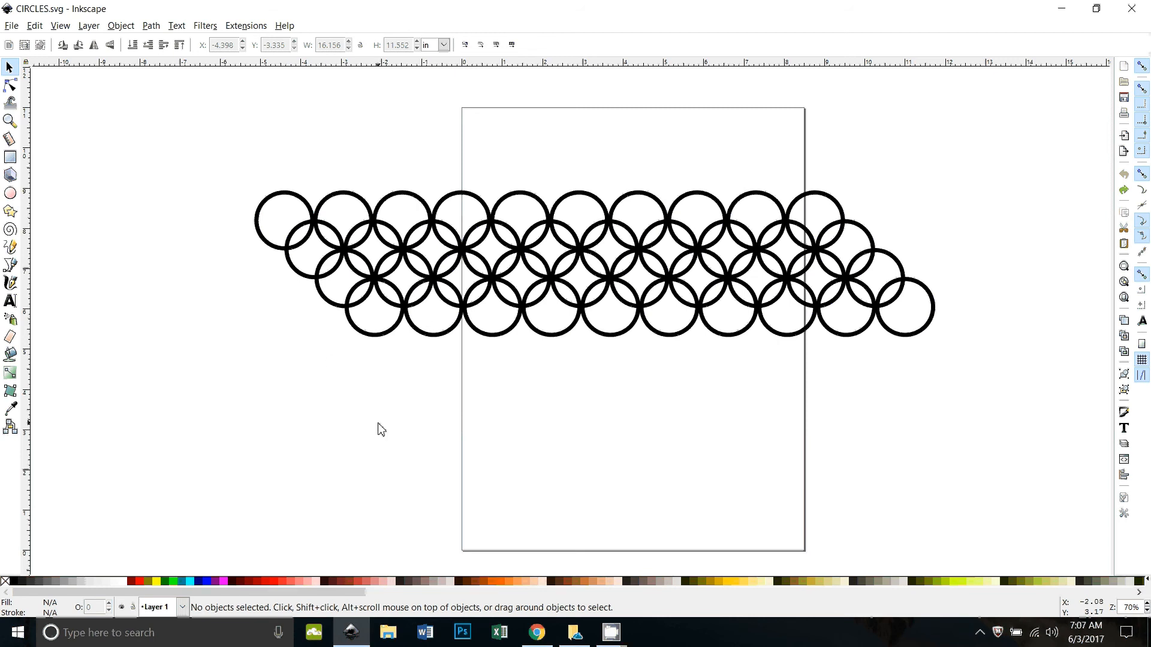
{"action": "scroll", "coordinate": [355, 422], "scroll_direction": "up", "scroll_amount": 1}
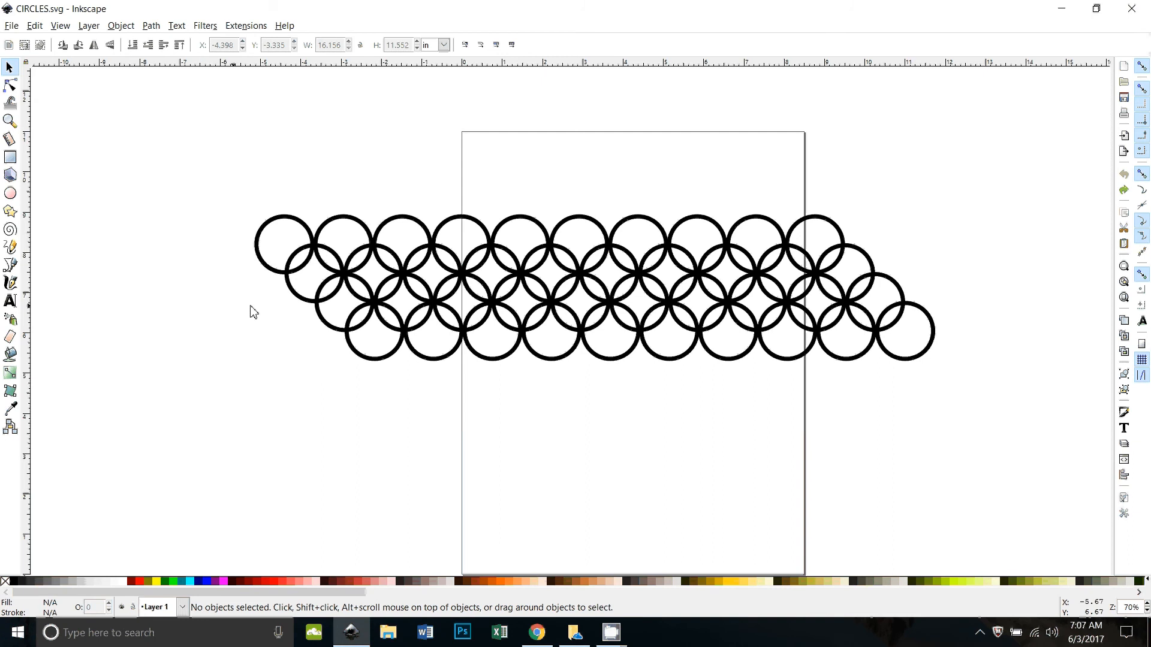
{"action": "left_click", "coordinate": [280, 251]}
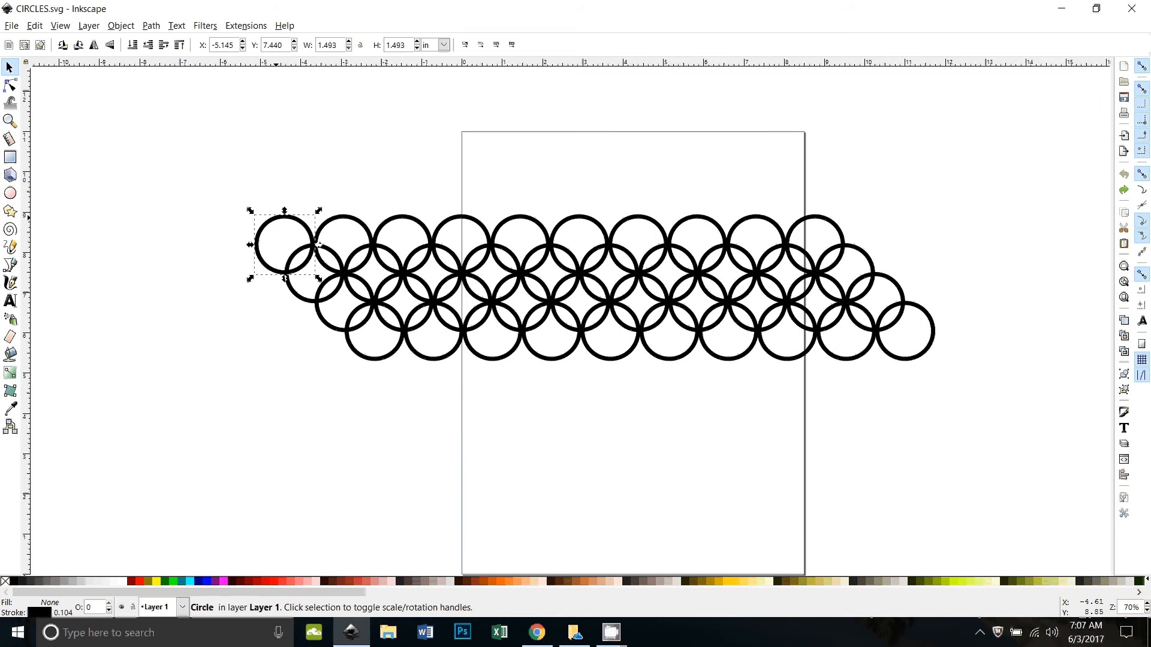
{"action": "key", "text": "e"}
{"action": "key", "text": "plus"}
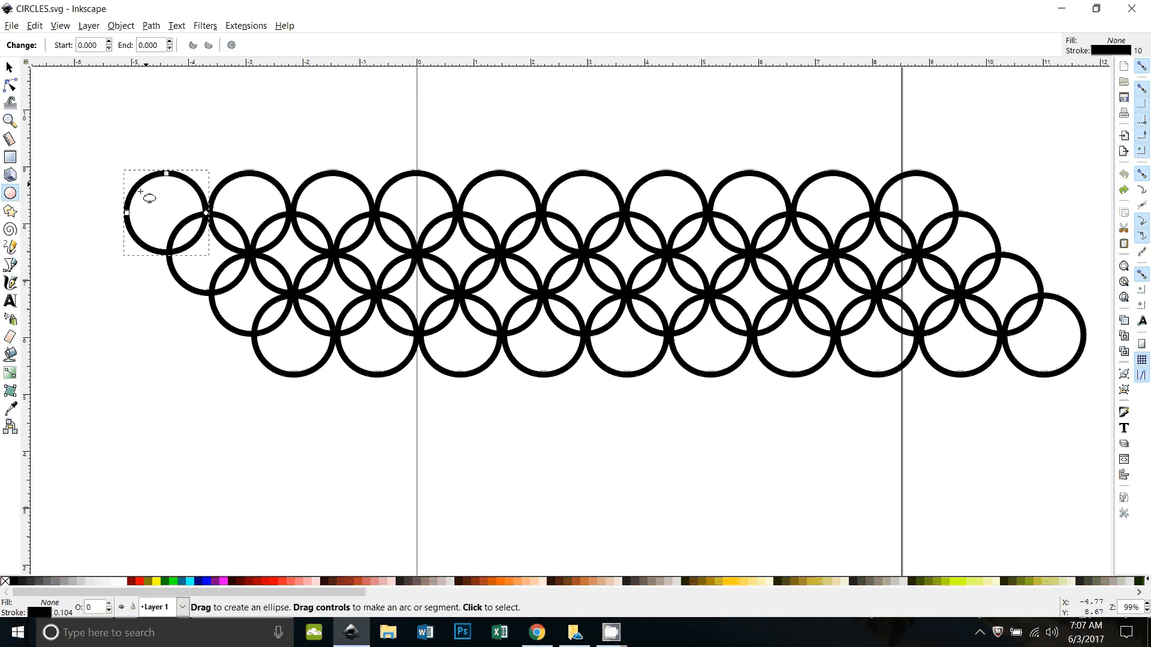
{"action": "left_click", "coordinate": [10, 68]}
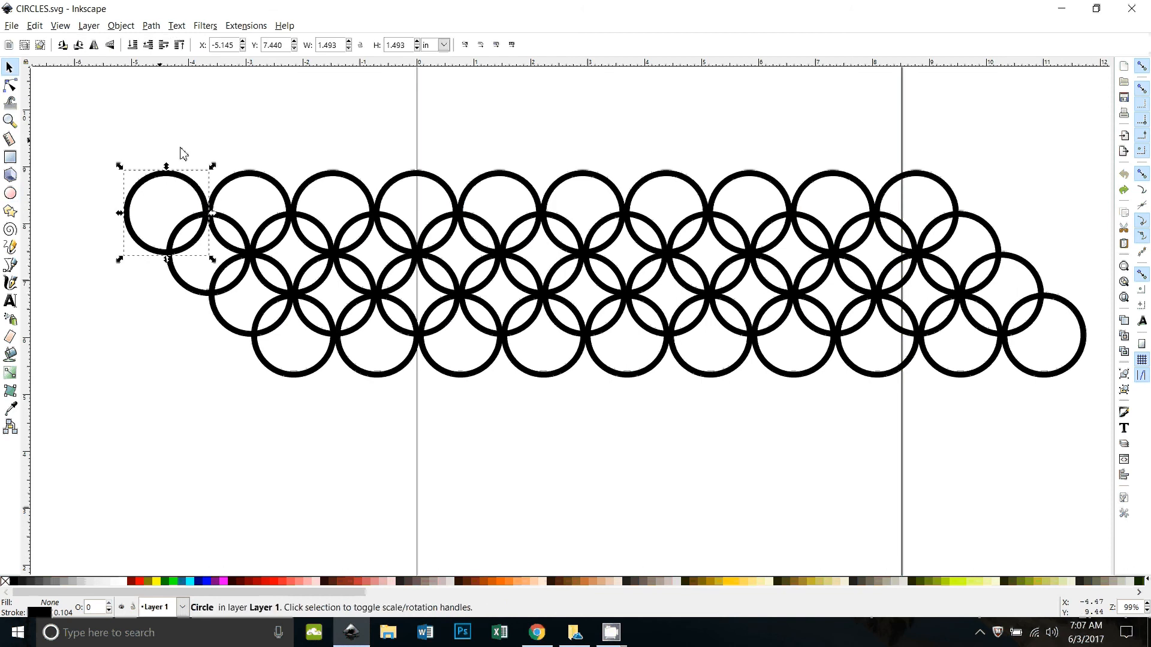
{"action": "key", "text": "minus"}
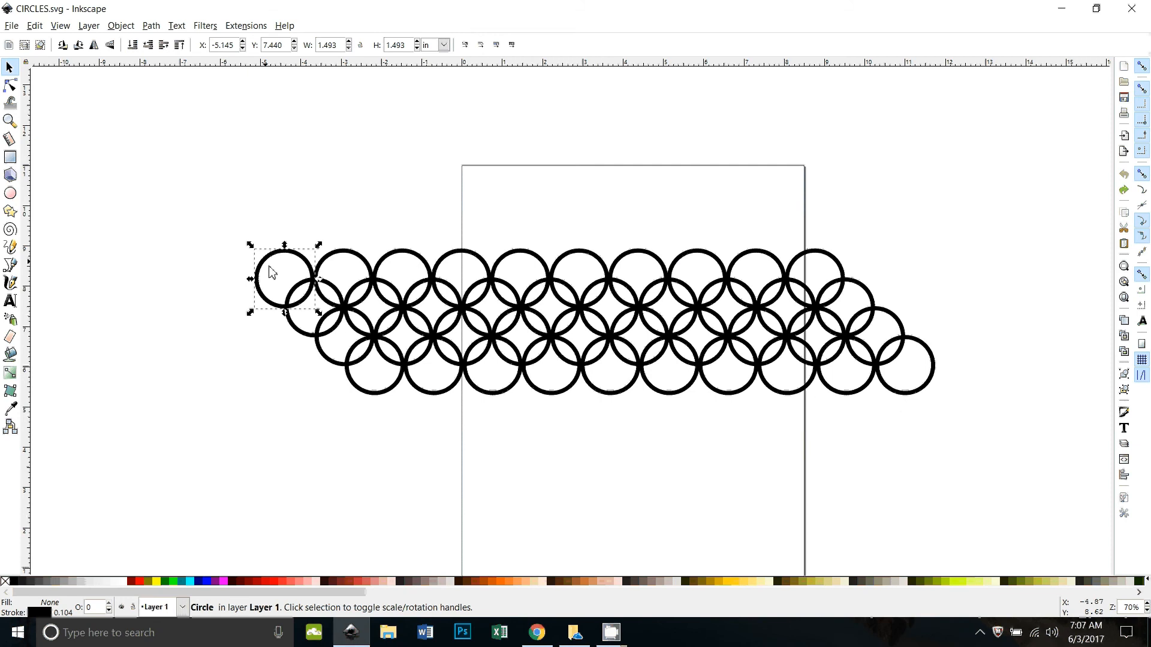
{"action": "left_click", "coordinate": [312, 480]}
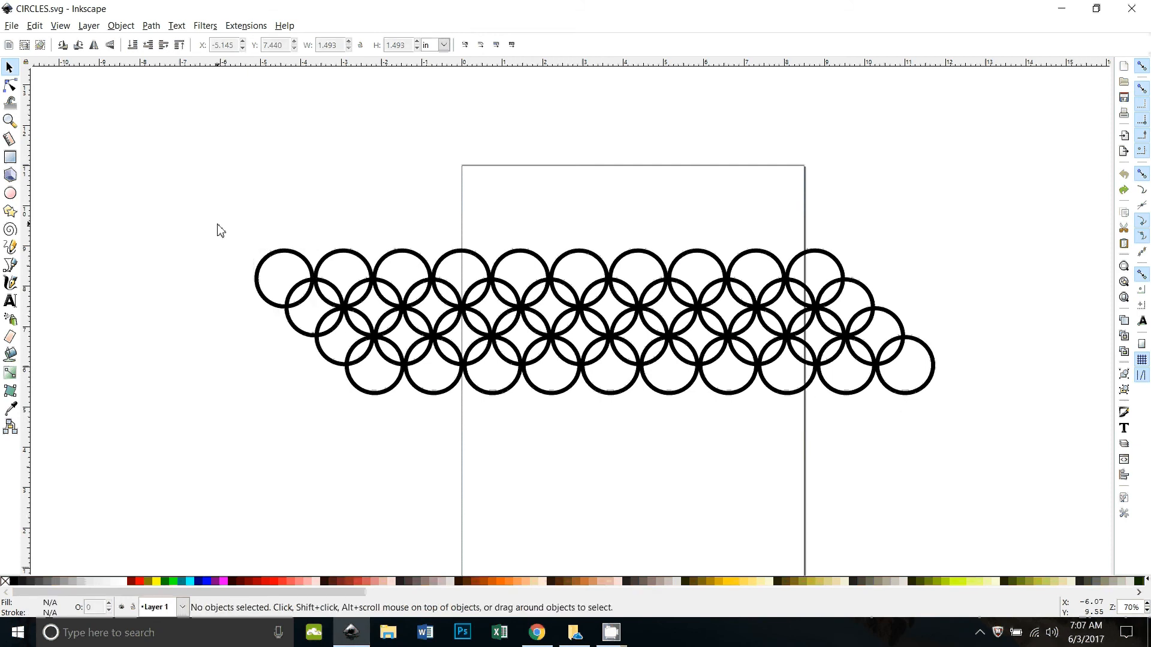
Step: Fill the ten circles of the top row with red and unite them into one path
{"action": "left_click_drag", "start_coordinate": [218, 226], "coordinate": [896, 327]}
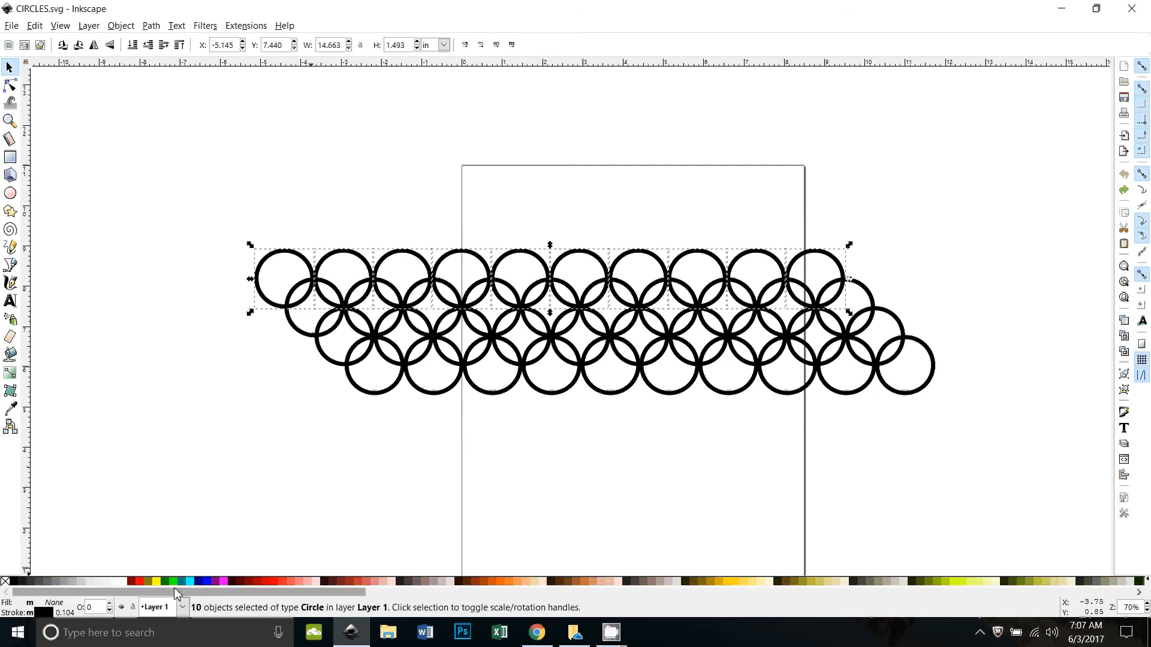
{"action": "left_click", "coordinate": [141, 582]}
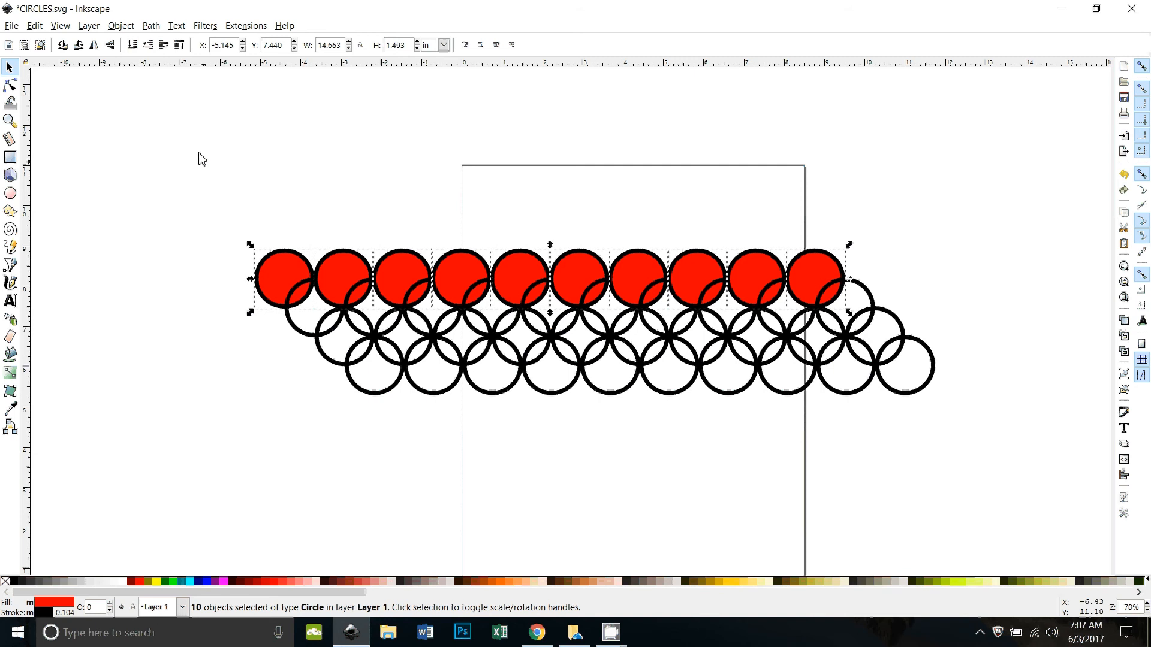
{"action": "left_click", "coordinate": [153, 26]}
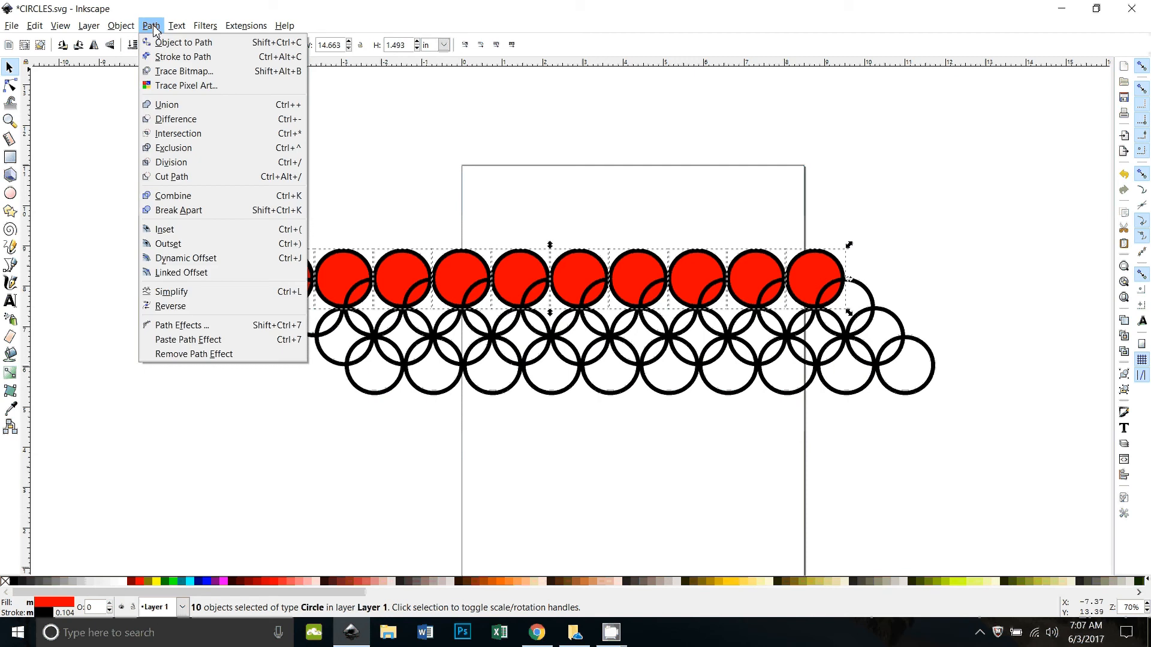
{"action": "left_click", "coordinate": [177, 111]}
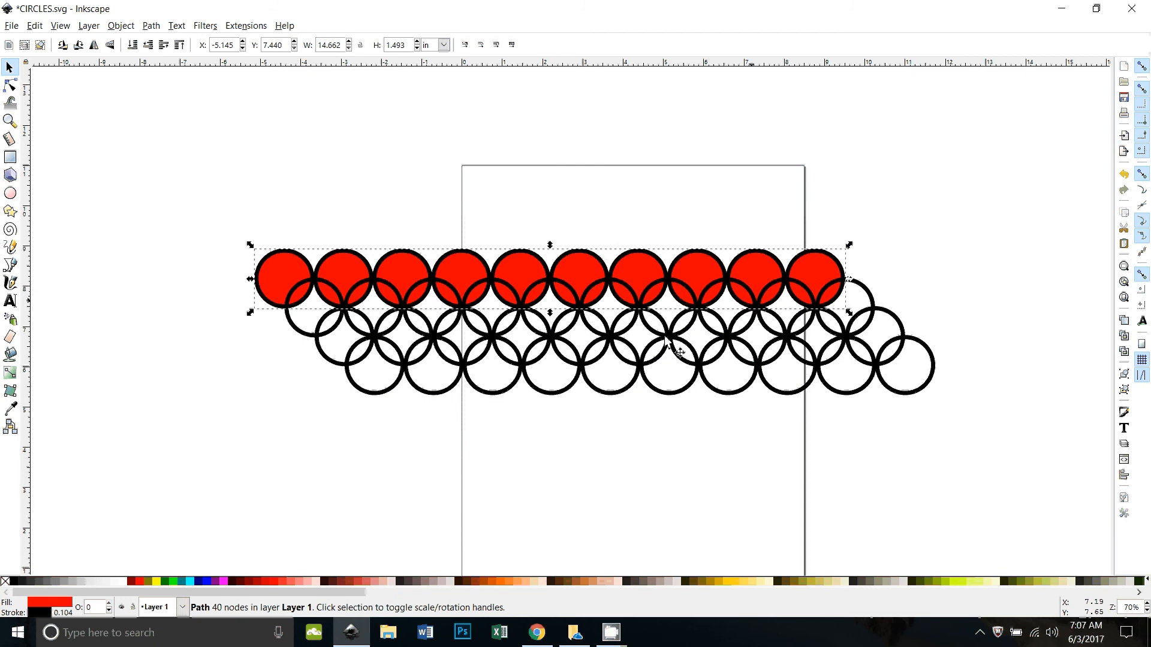
Step: Fill the ten circles of the second row with yellow and unite them into one path
{"action": "left_click", "coordinate": [214, 272]}
{"action": "left_click_drag", "start_coordinate": [223, 271], "coordinate": [916, 354]}
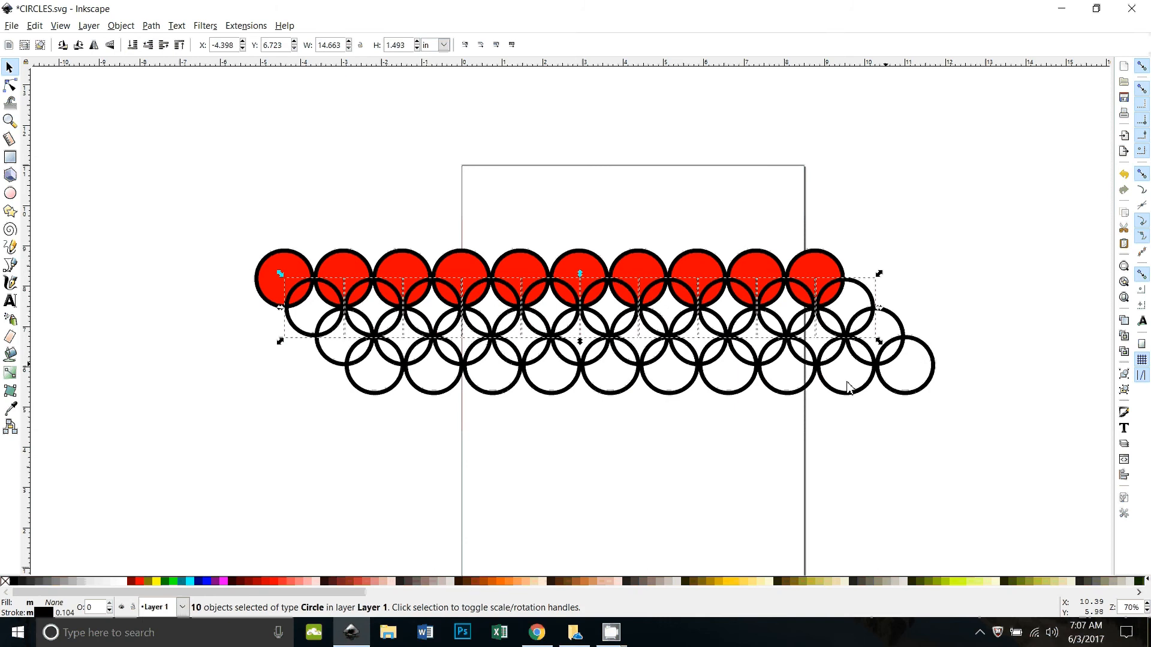
{"action": "left_click", "coordinate": [160, 583]}
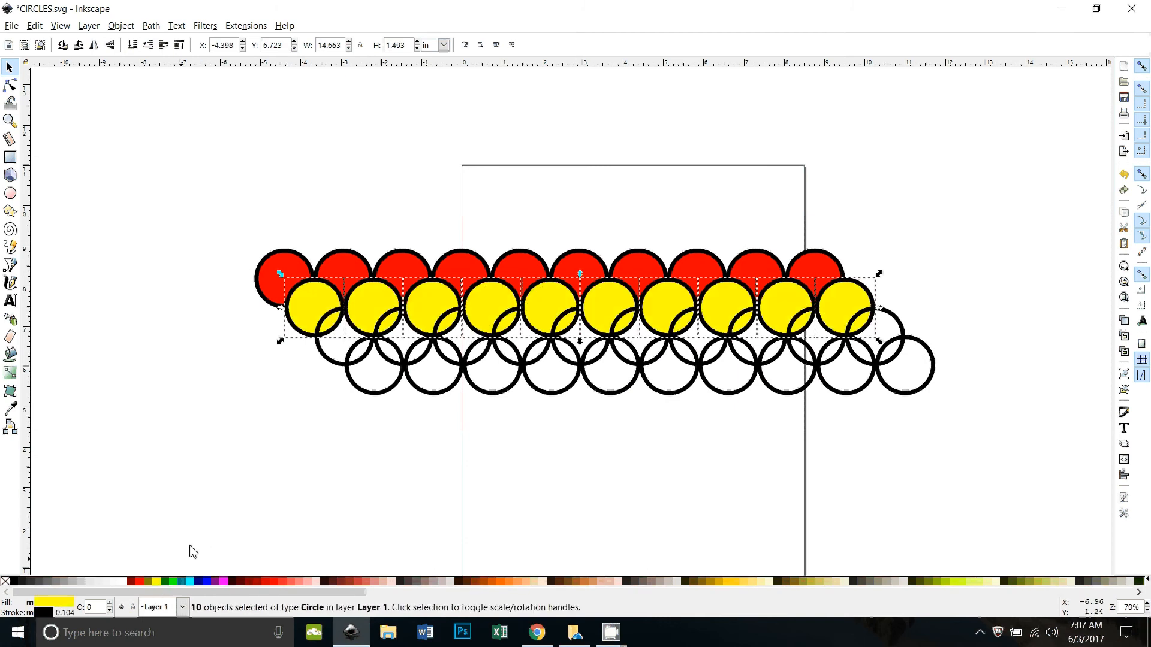
{"action": "left_click", "coordinate": [151, 25]}
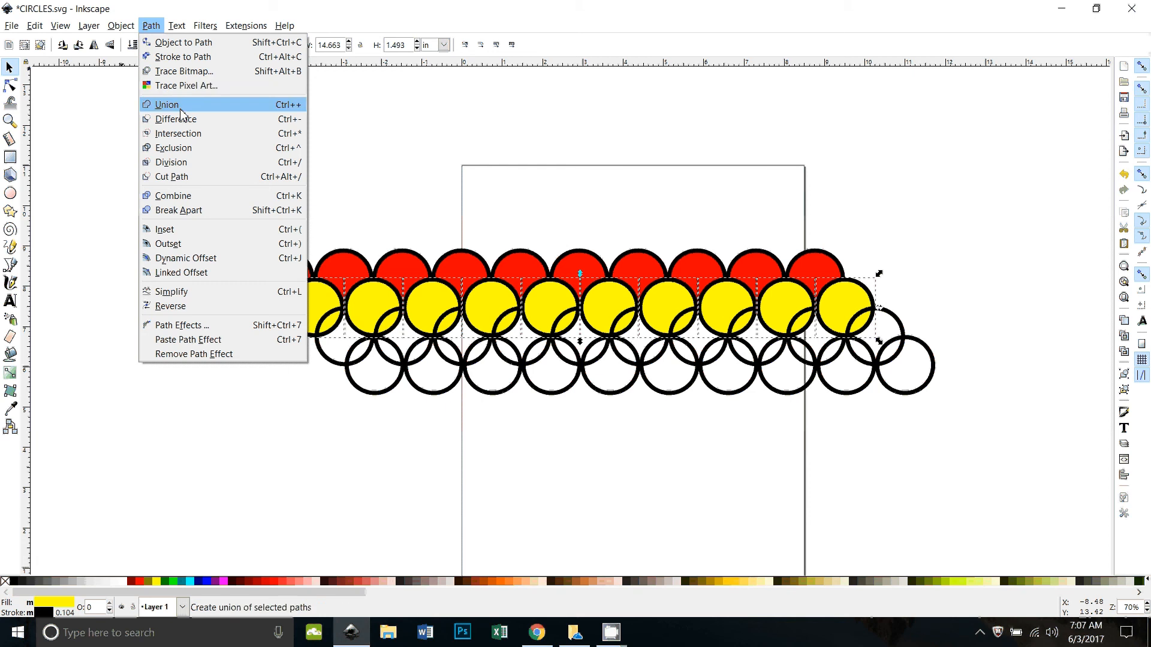
{"action": "left_click", "coordinate": [180, 108]}
Step: Fill the ten circles of the third row with green and unite them into one path
{"action": "left_click", "coordinate": [240, 307]}
{"action": "left_click_drag", "start_coordinate": [242, 305], "coordinate": [919, 369]}
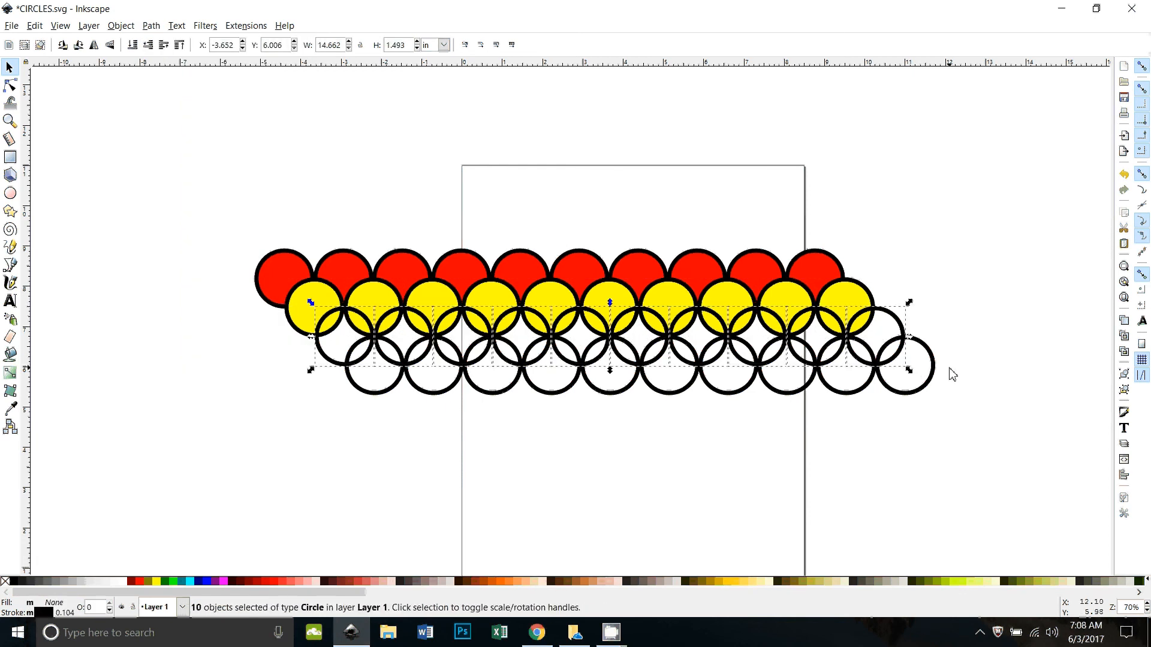
{"action": "left_click", "coordinate": [168, 583]}
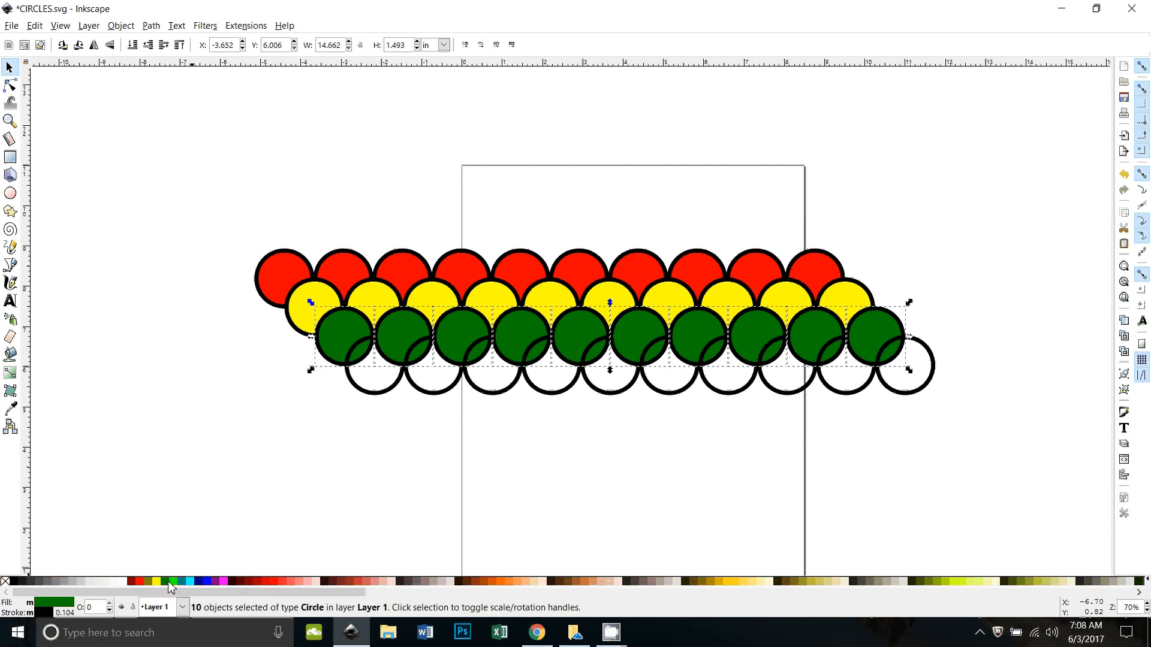
{"action": "left_click", "coordinate": [151, 26]}
{"action": "left_click", "coordinate": [179, 103]}
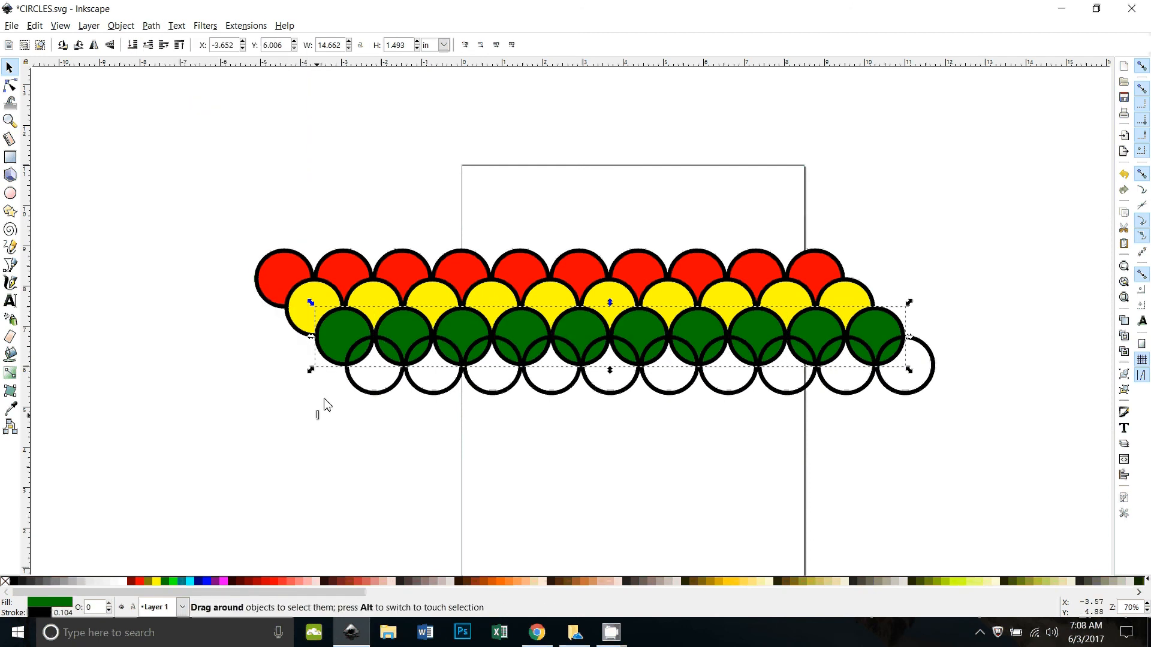
Step: Fill the ten circles of the bottom row with blue and unite them into one path
{"action": "left_click_drag", "start_coordinate": [323, 406], "coordinate": [926, 329]}
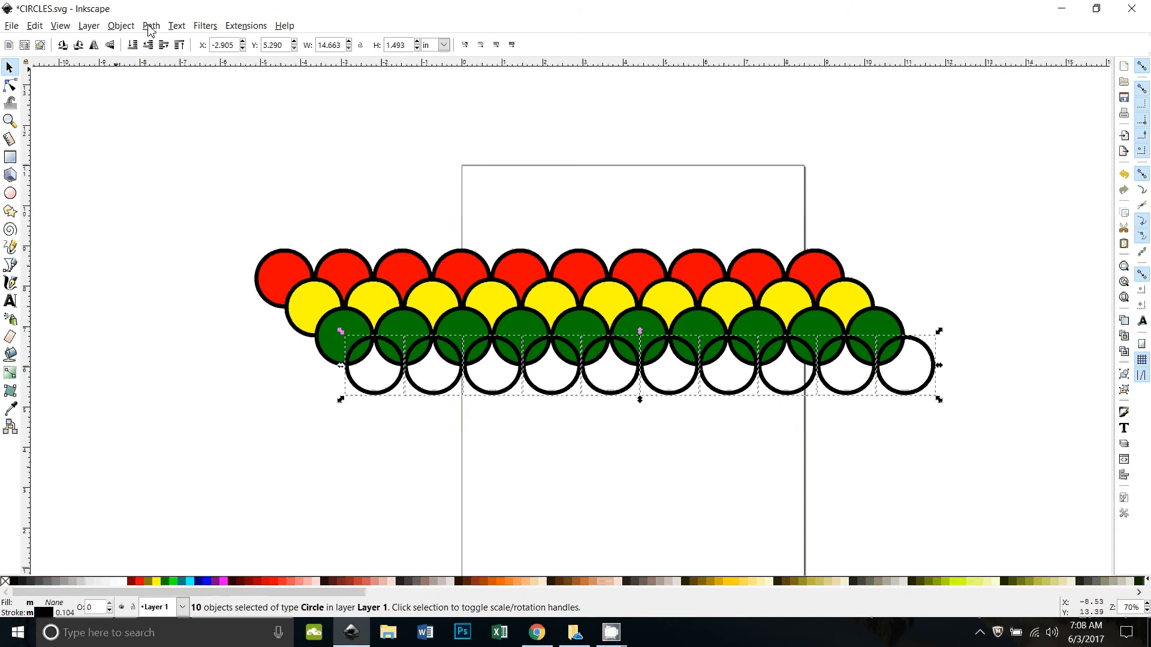
{"action": "left_click", "coordinate": [206, 581]}
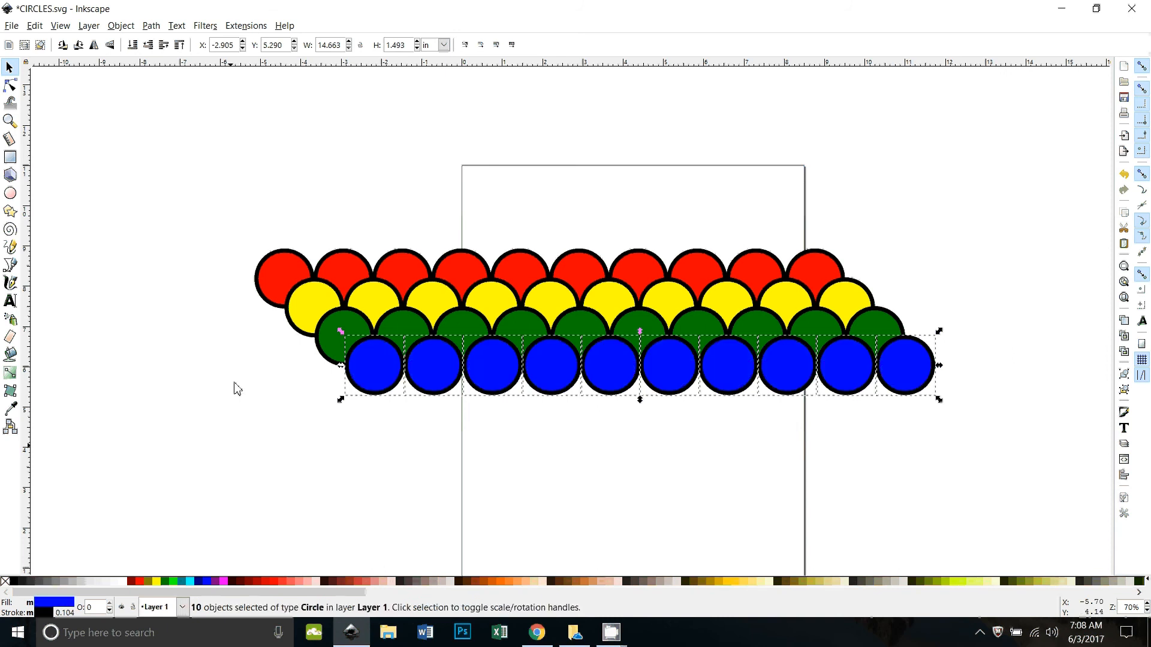
{"action": "left_click", "coordinate": [155, 26]}
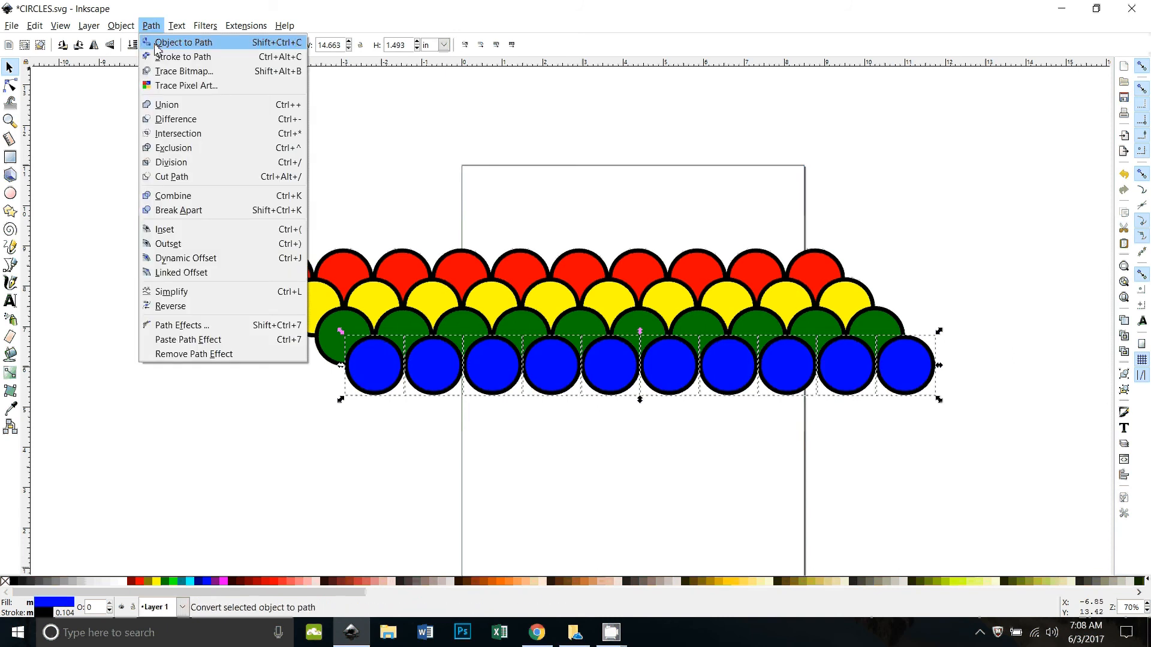
{"action": "left_click", "coordinate": [178, 103]}
{"action": "left_click", "coordinate": [494, 473]}
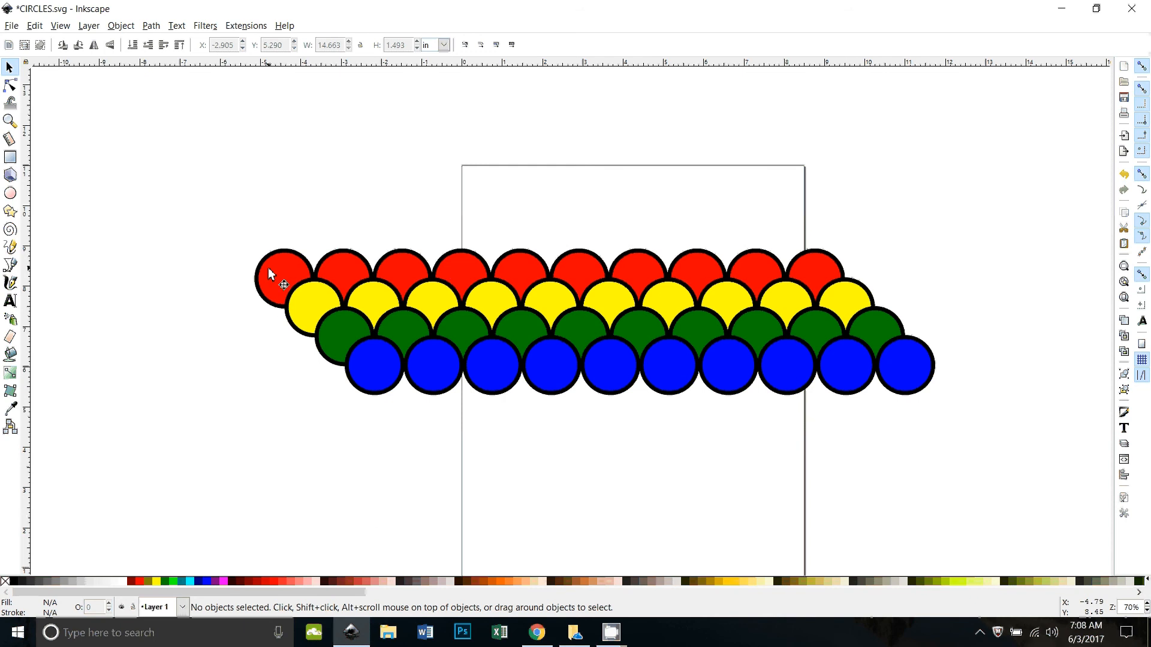
Step: Raise the red row above all other objects and subtract it from the yellow row with Difference
{"action": "left_click", "coordinate": [293, 273]}
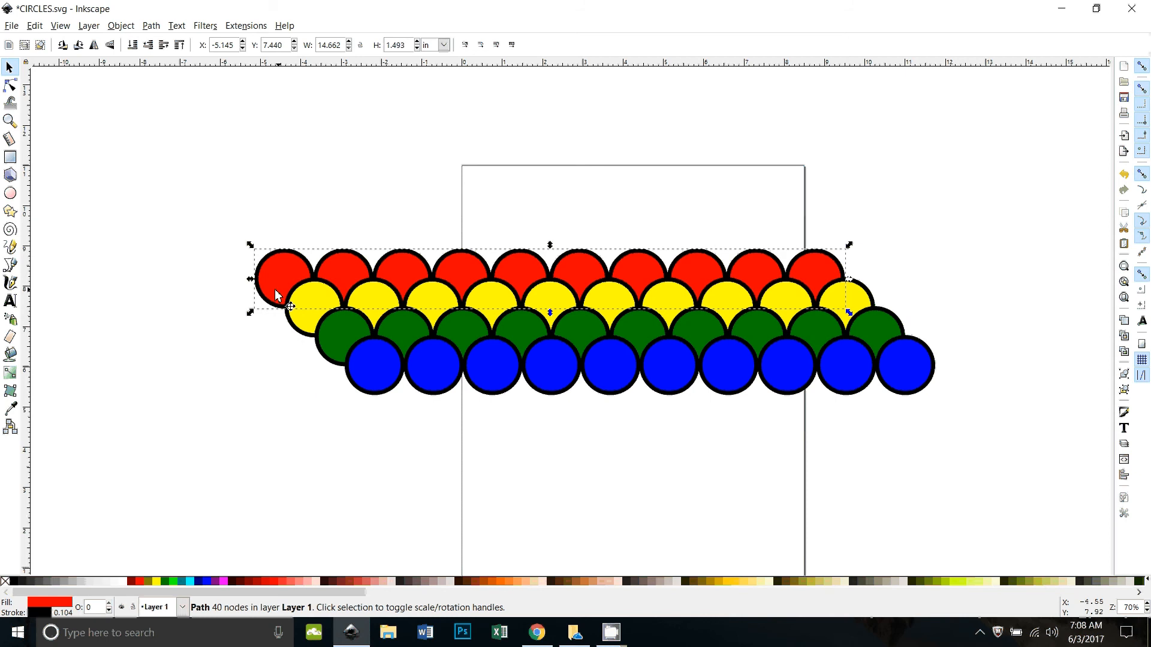
{"action": "left_click", "coordinate": [131, 27]}
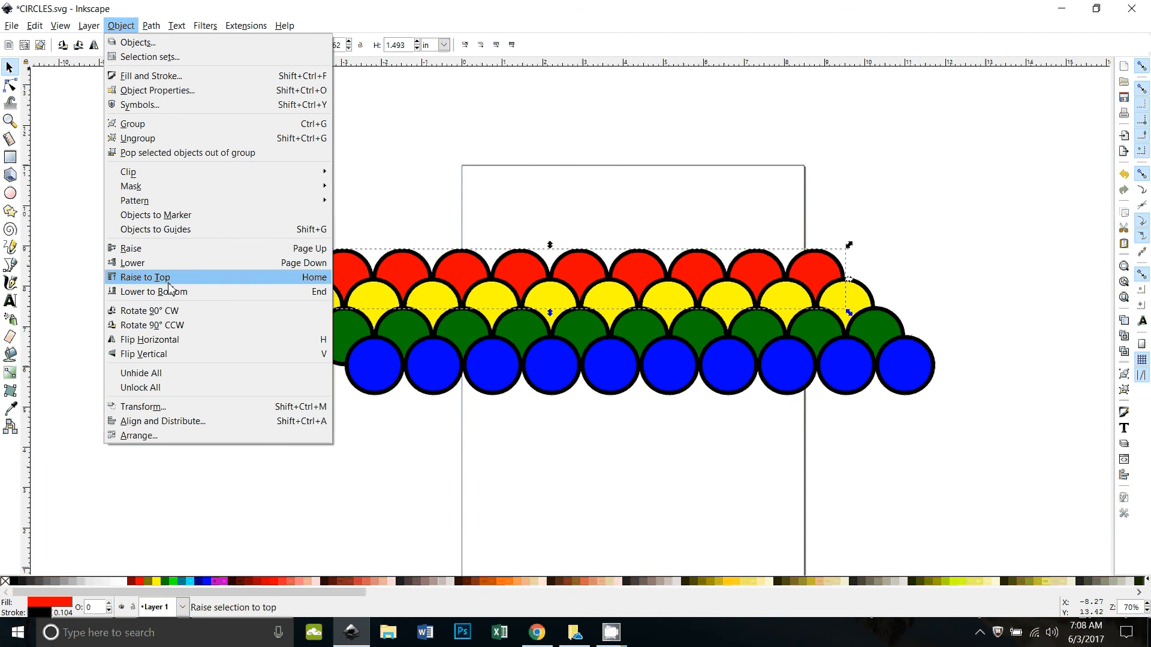
{"action": "left_click", "coordinate": [145, 278]}
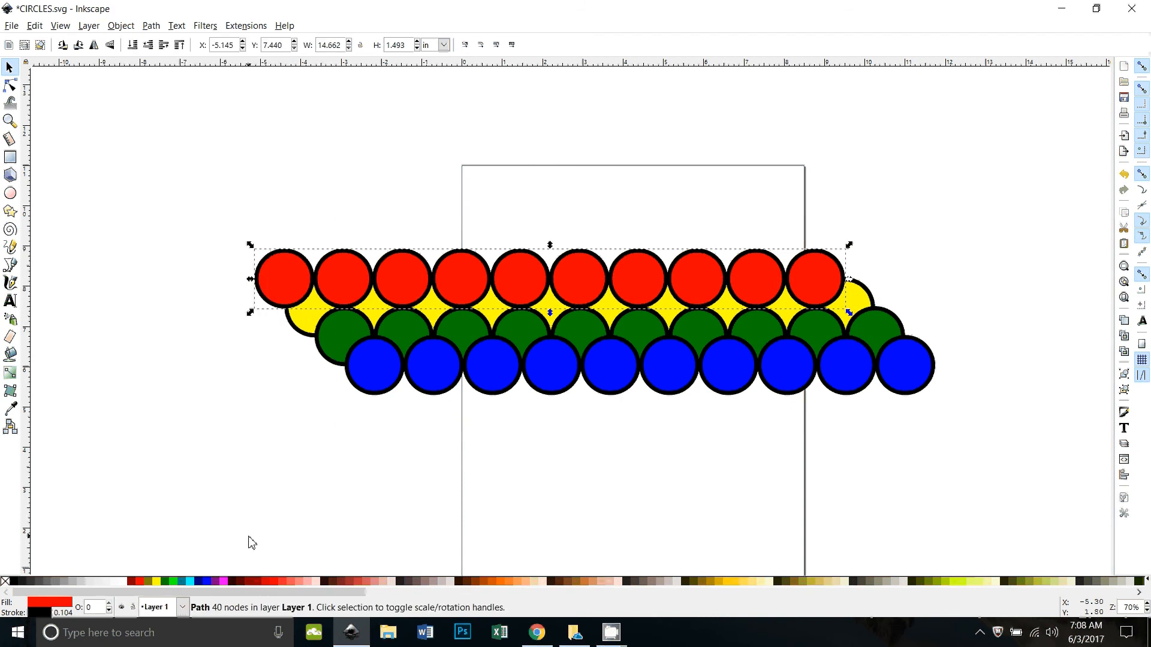
{"action": "left_click", "coordinate": [302, 327], "text": "shift"}
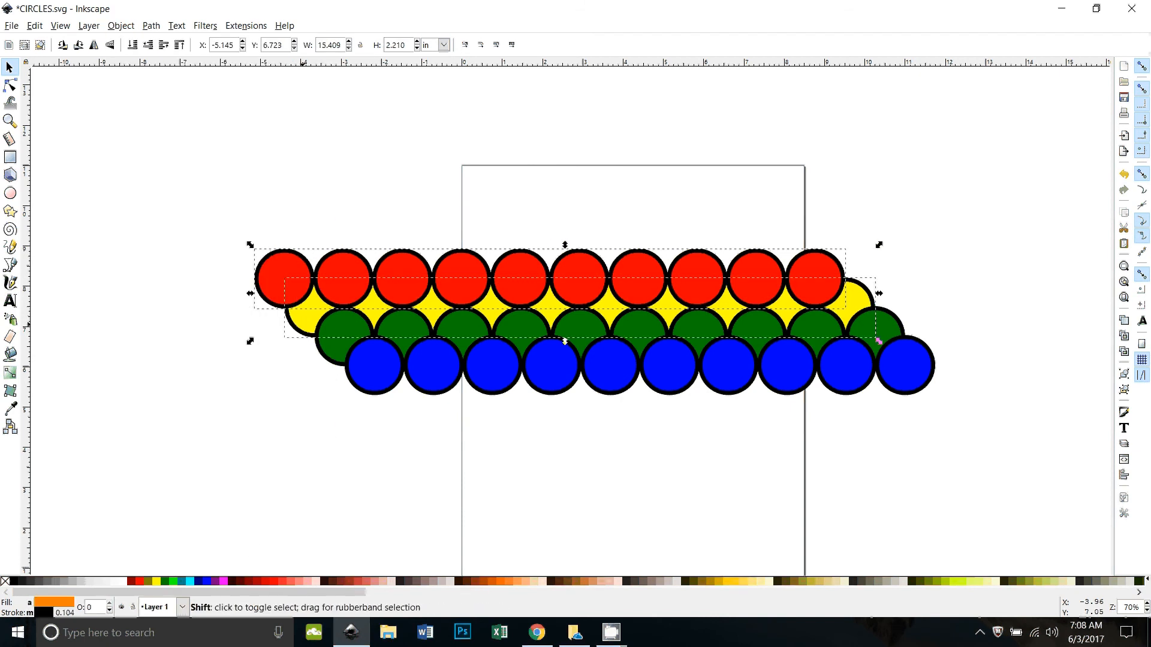
{"action": "left_click", "coordinate": [151, 25]}
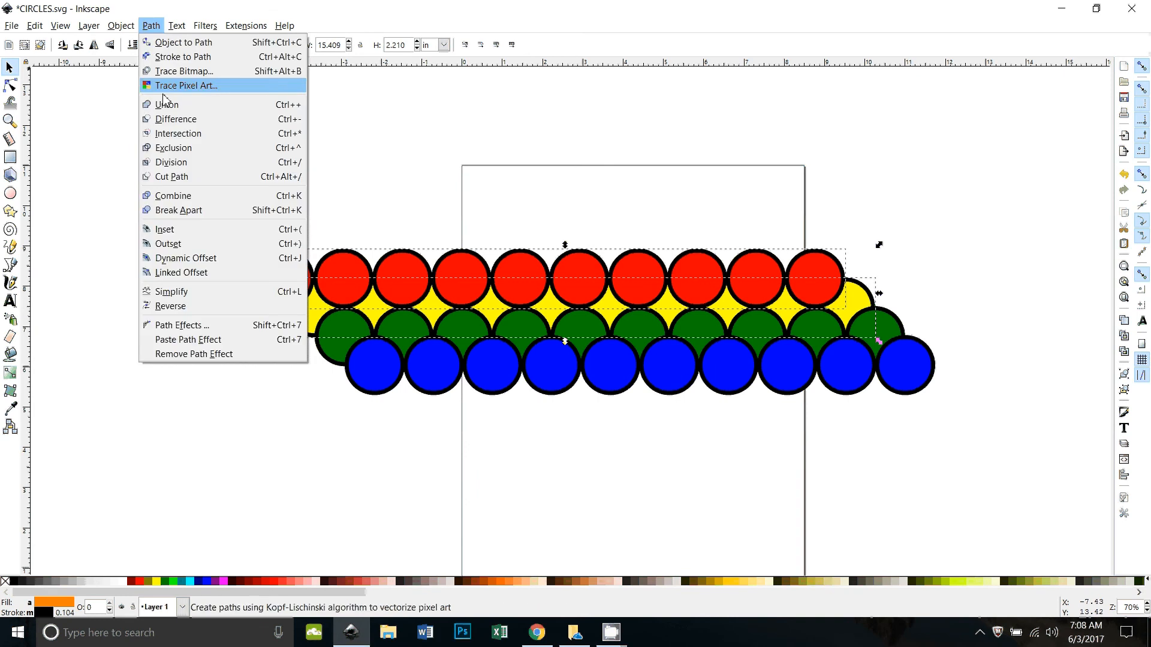
{"action": "left_click", "coordinate": [175, 118]}
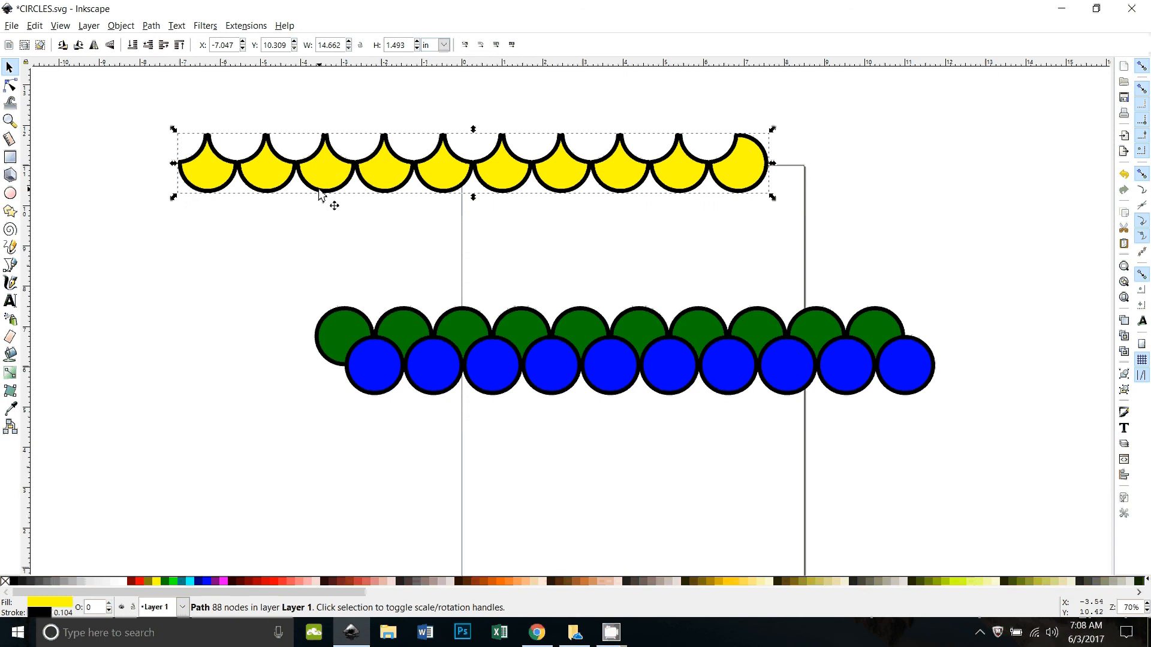
Step: Try duplicating the scalloped yellow row and moving the copy up, clear of the green and blue rows
{"action": "key", "text": "ctrl+z"}
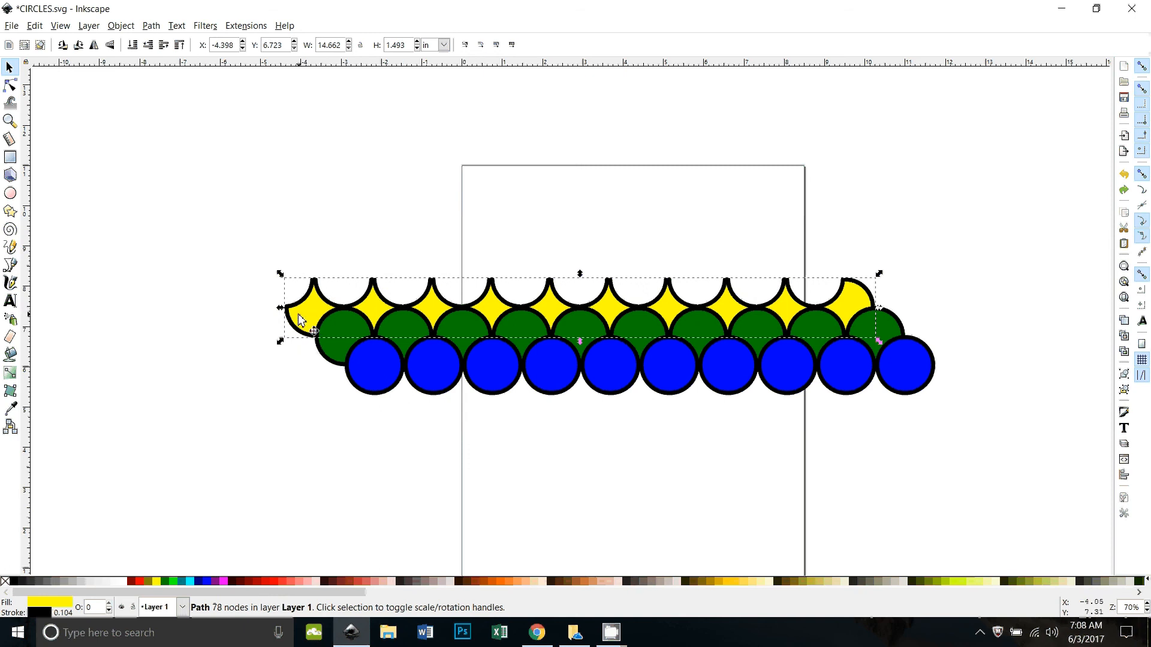
{"action": "key", "text": "Home"}
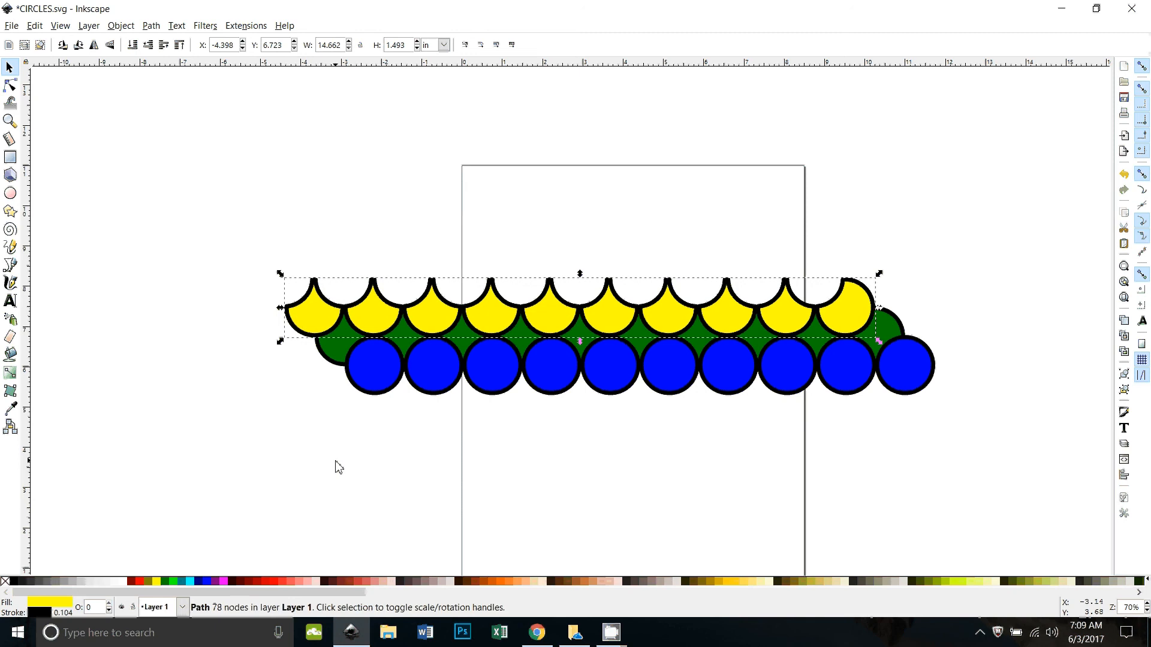
{"action": "left_click_drag", "start_coordinate": [323, 312], "coordinate": [243, 166]}
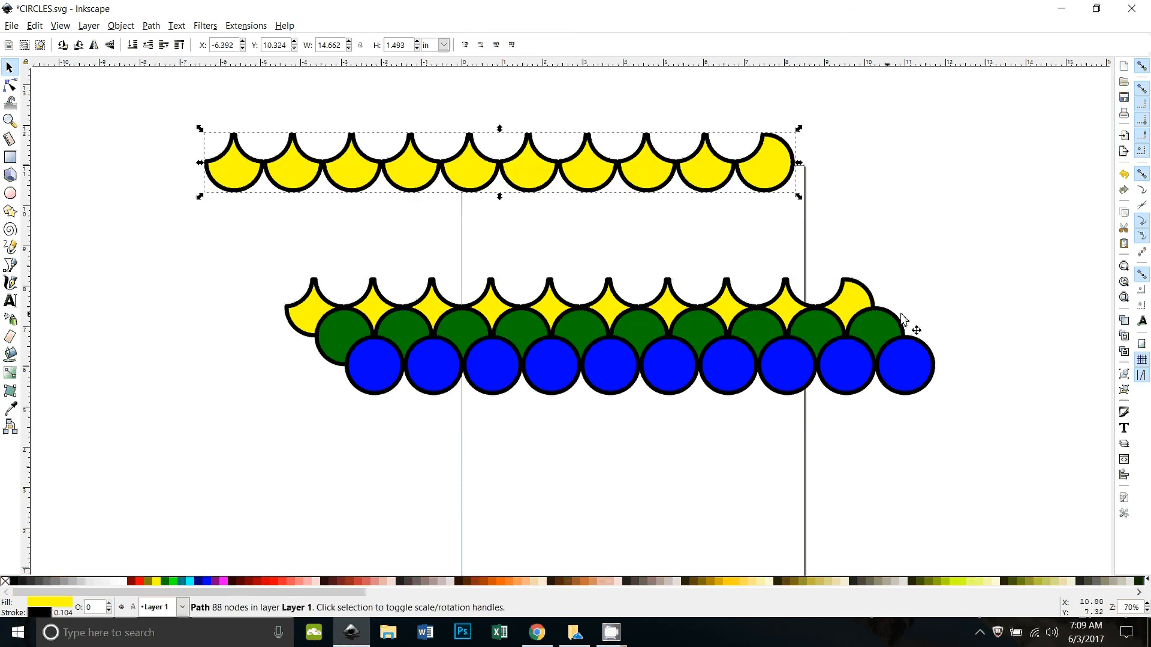
{"action": "key", "text": "ctrl"}
{"action": "key", "text": "ctrl+z"}
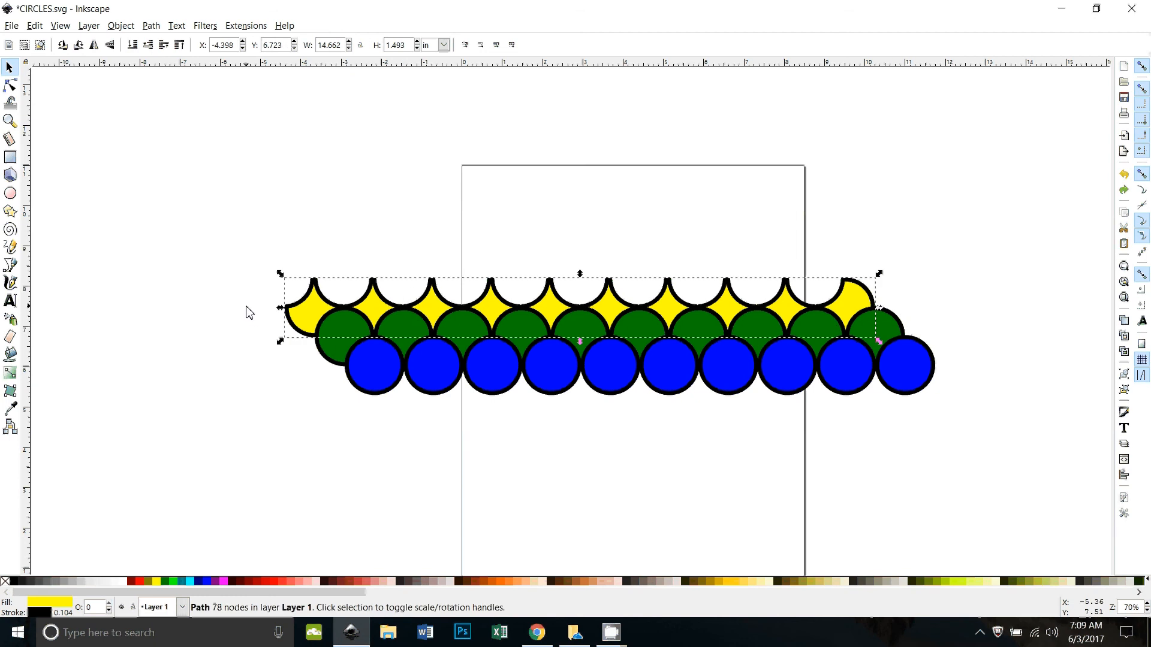
Step: Duplicate the scalloped yellow row, leaving the copy at the original's position on top of the green row
{"action": "key", "text": "ctrl+d"}
{"action": "left_click_drag", "start_coordinate": [312, 308], "coordinate": [133, 217]}
{"action": "key", "text": "ctrl+z"}
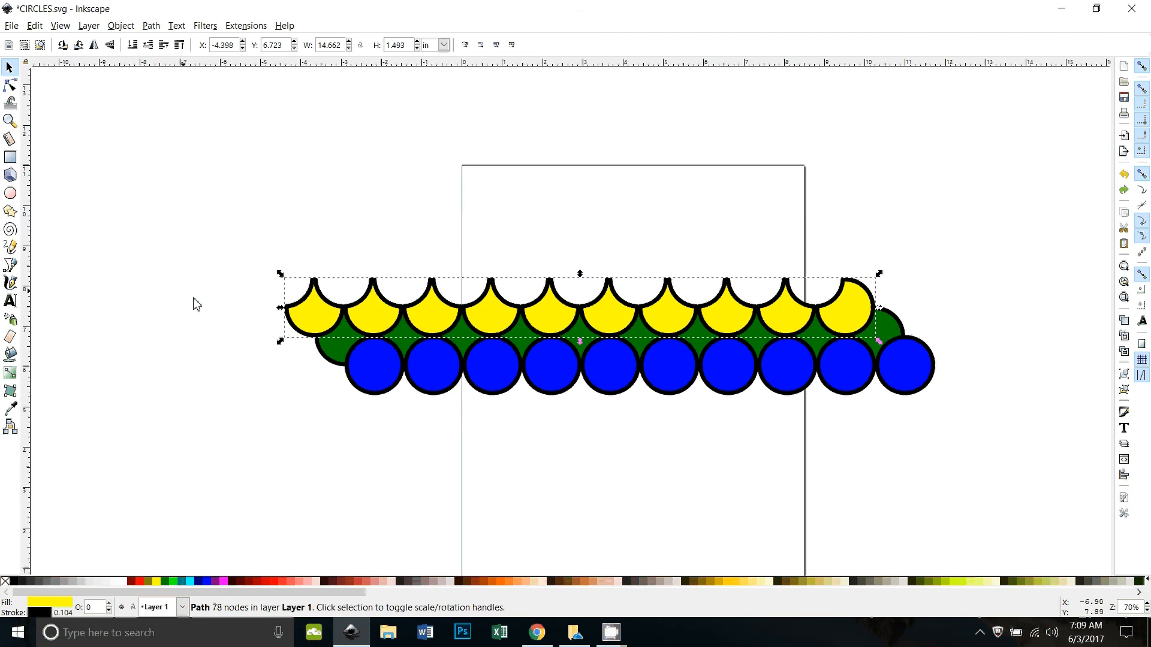
{"action": "scroll", "coordinate": [378, 462], "scroll_direction": "down", "scroll_amount": 1}
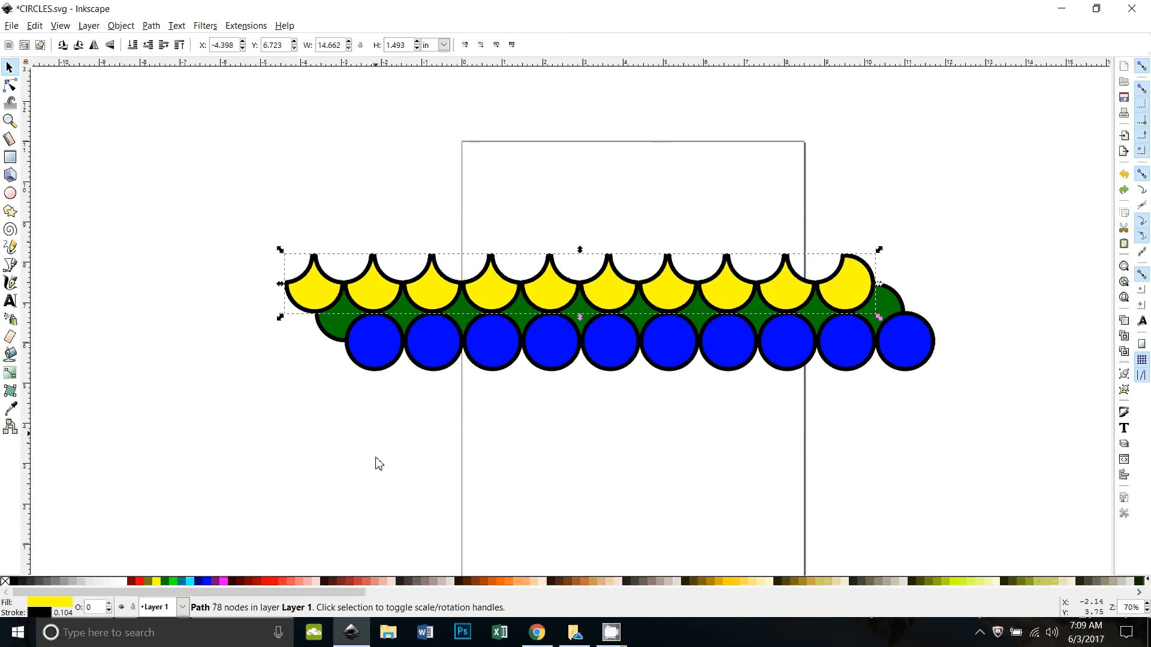
Step: Subtract the duplicated yellow row from the green row with Difference, checking the cut by moving the green row aside and undoing the move
{"action": "left_click", "coordinate": [339, 336], "text": "shift"}
{"action": "left_click", "coordinate": [151, 25]}
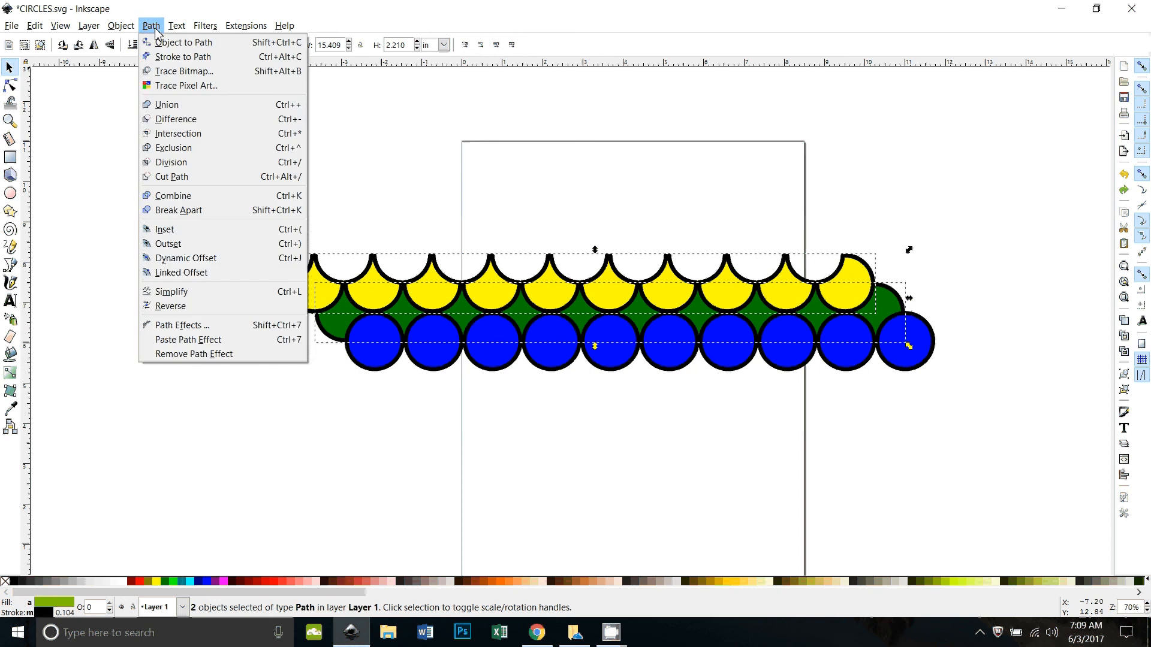
{"action": "left_click", "coordinate": [211, 119]}
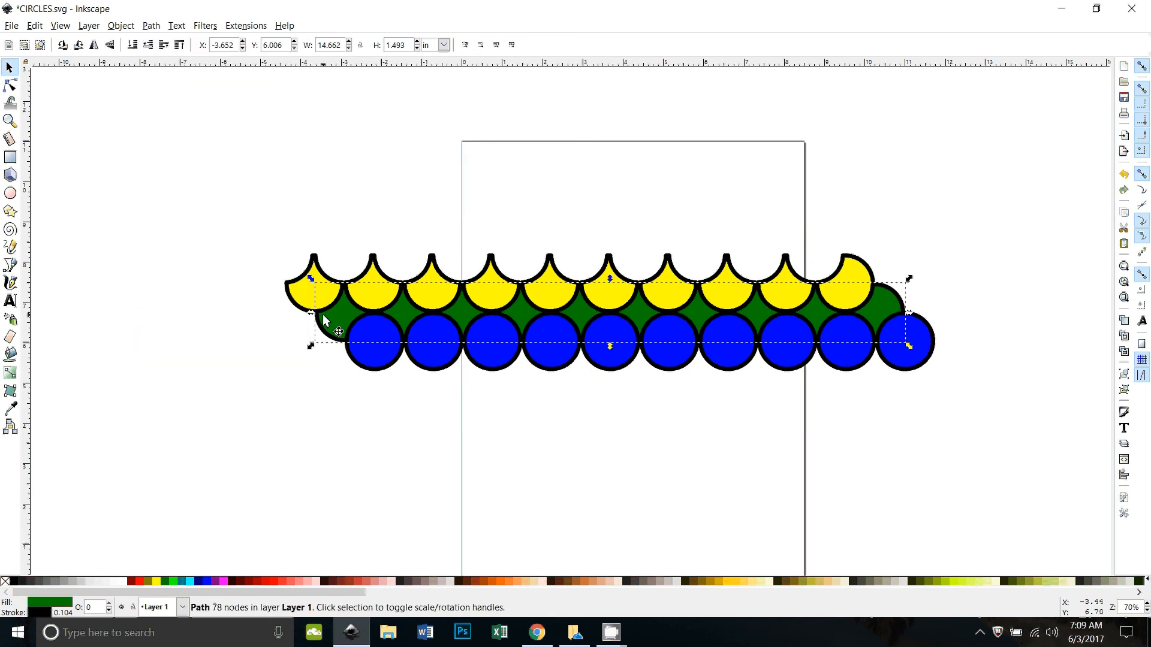
{"action": "left_click_drag", "start_coordinate": [323, 320], "coordinate": [169, 147]}
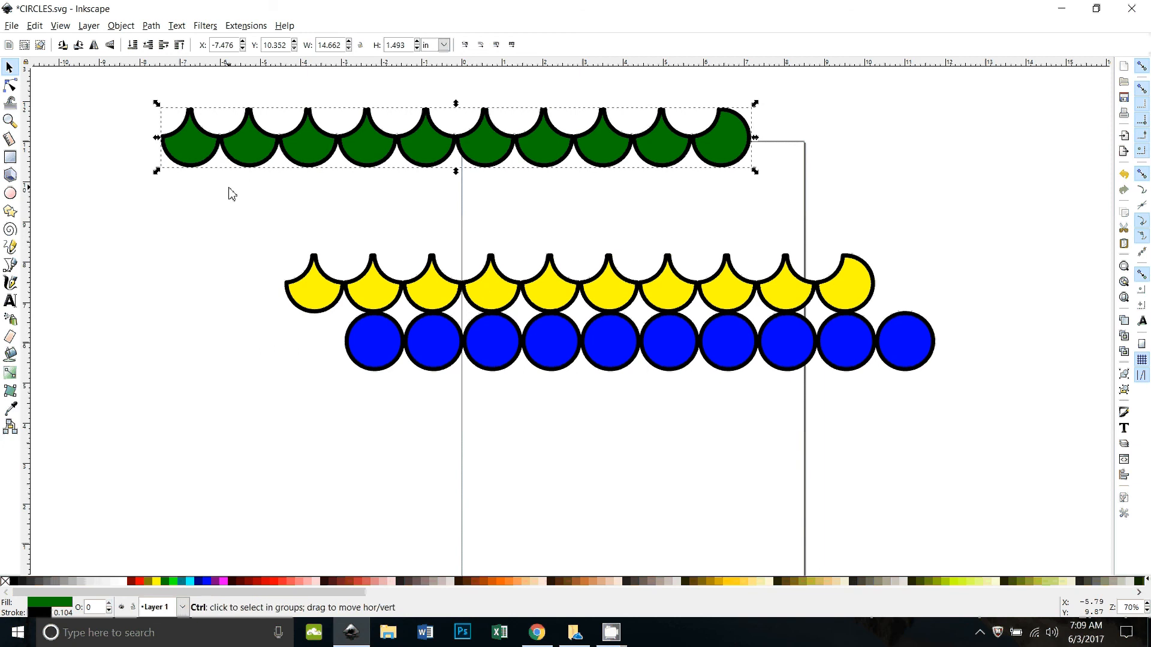
{"action": "key", "text": "ctrl+z"}
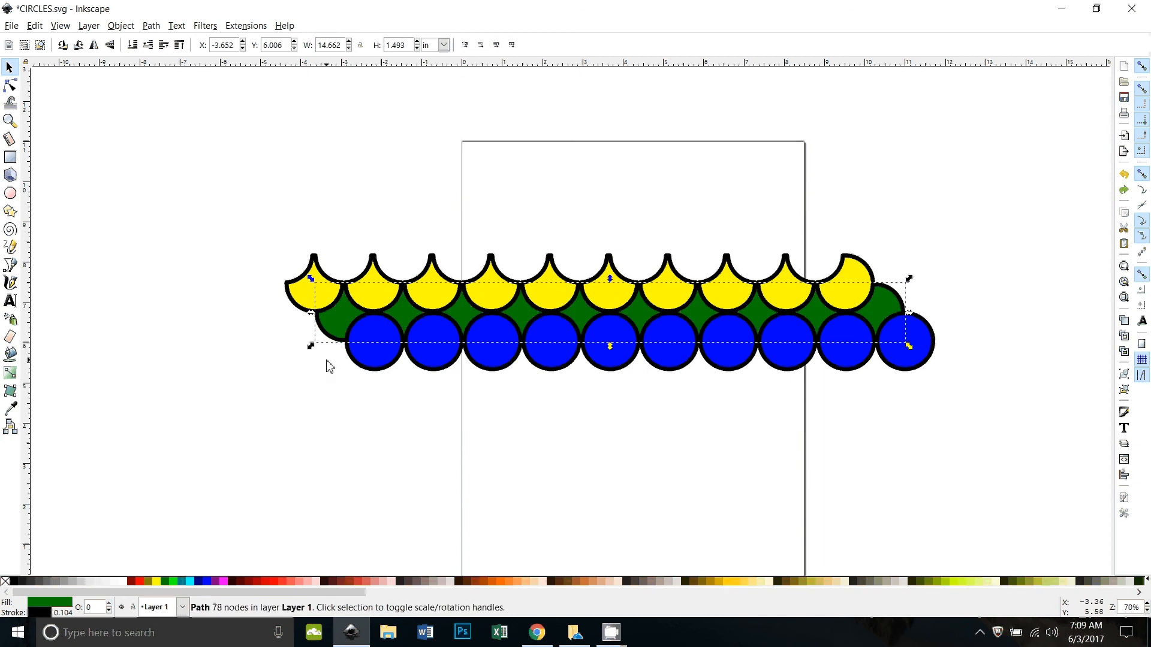
Step: Duplicate the scalloped green row in place and subtract the copy from the blue row with Difference
{"action": "key", "text": "ctrl+z"}
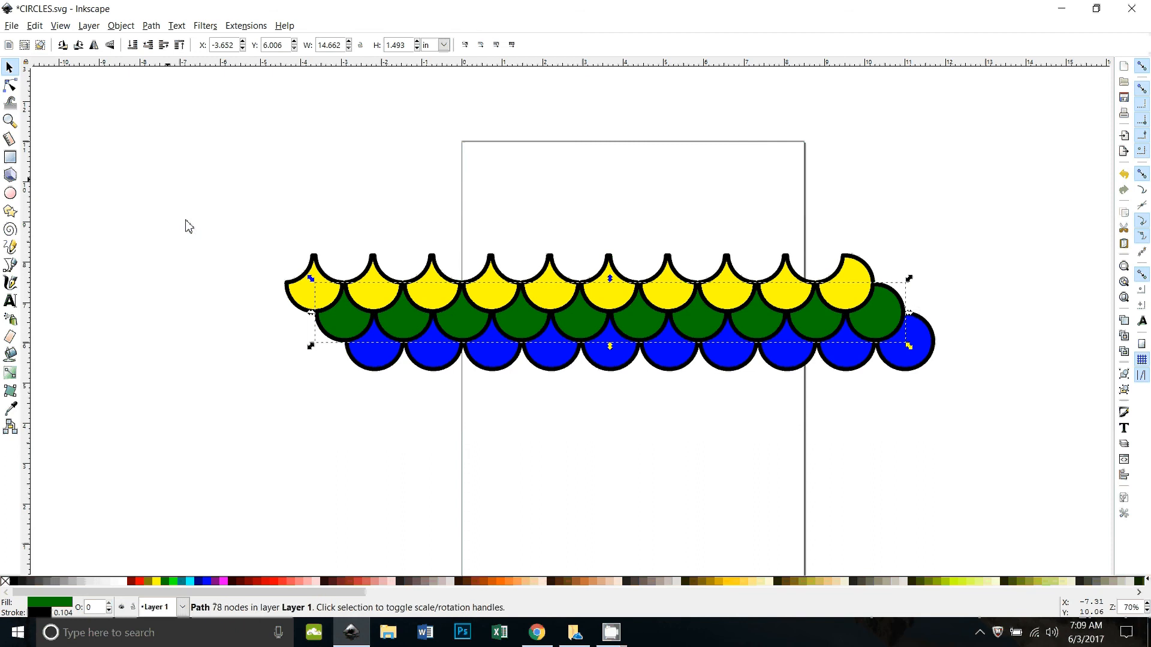
{"action": "left_click", "coordinate": [386, 367], "text": "shift"}
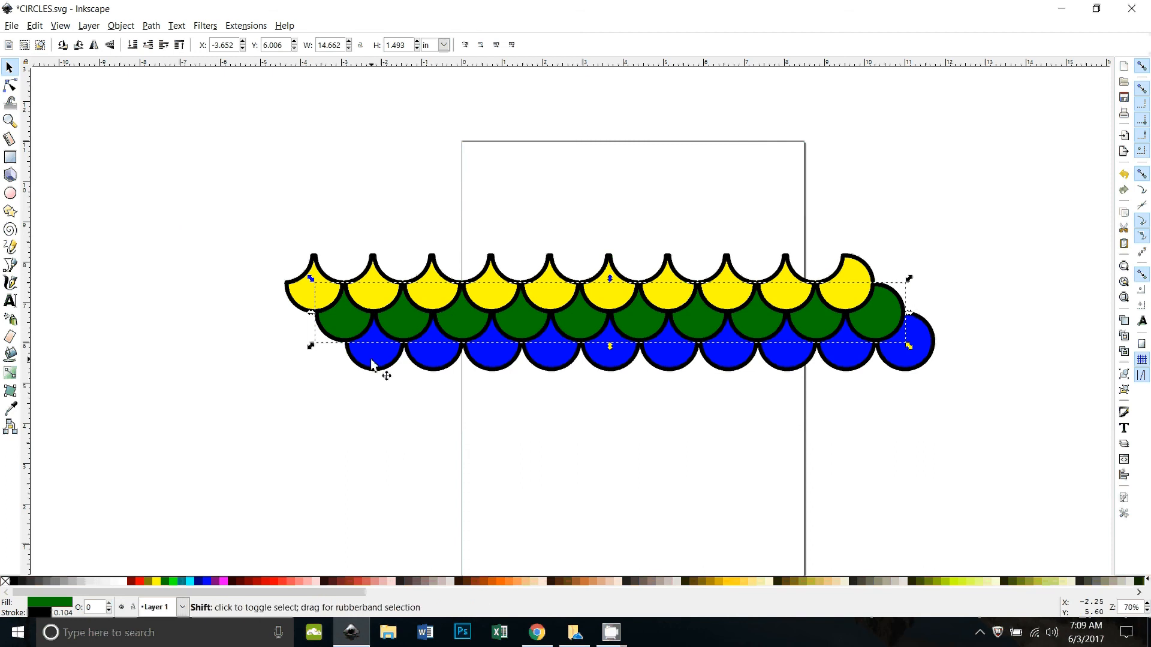
{"action": "left_click", "coordinate": [151, 25]}
{"action": "left_click", "coordinate": [178, 106]}
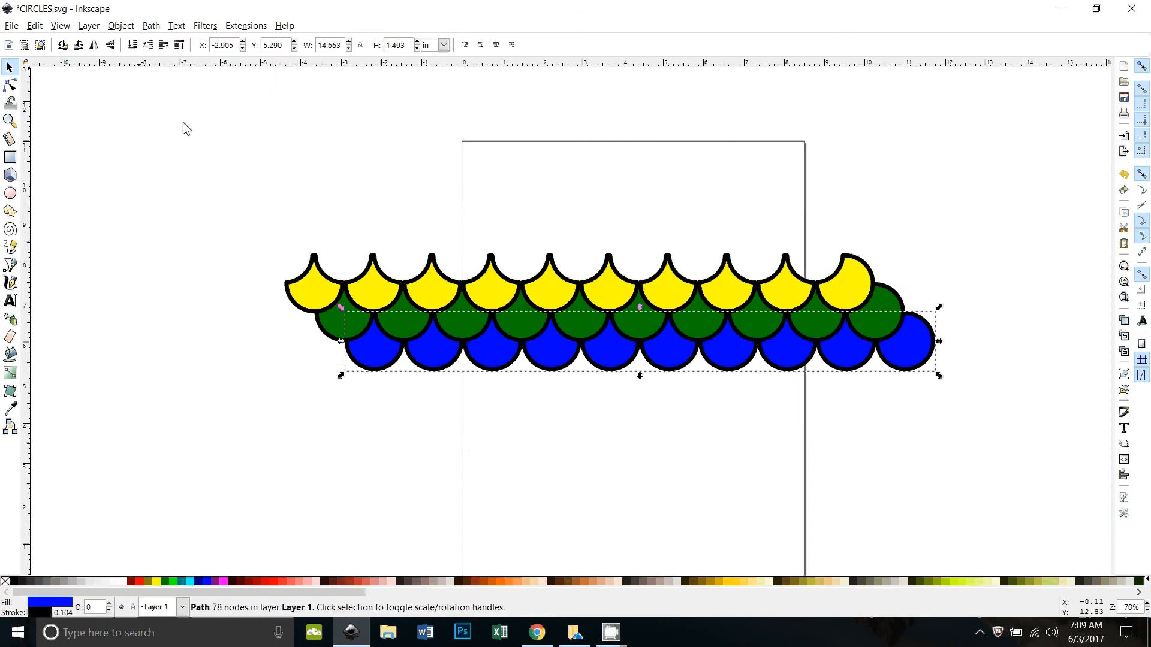
{"action": "left_click", "coordinate": [456, 477]}
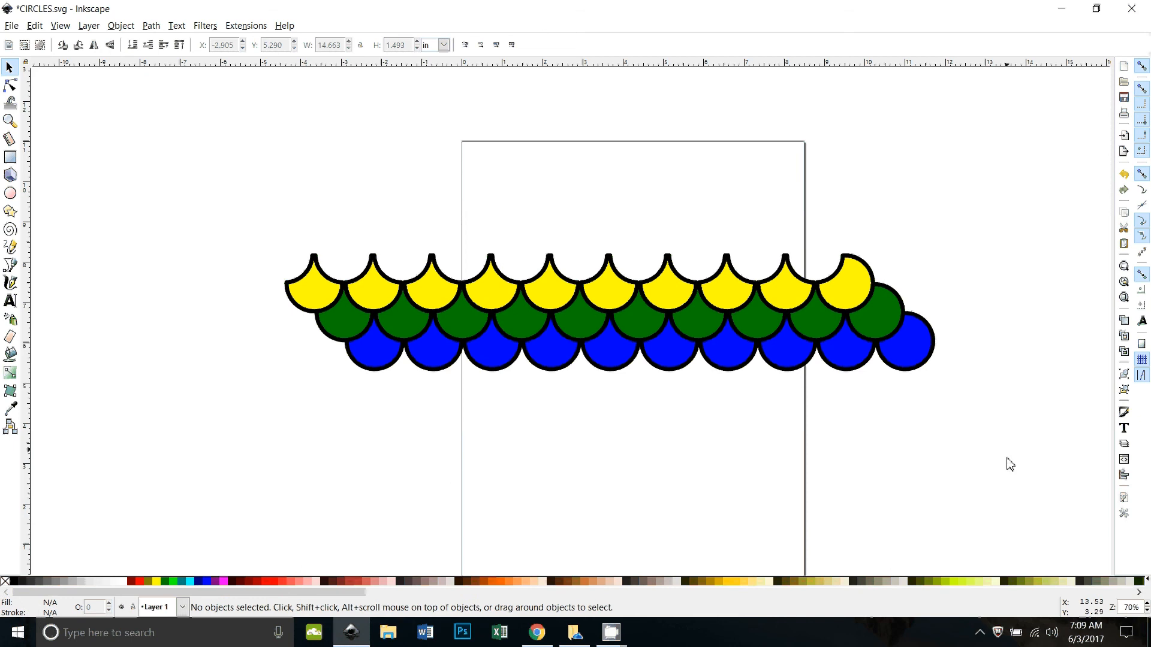
Step: Remove the fill from all three scalloped rows and convert their strokes to paths
{"action": "left_click_drag", "start_coordinate": [1008, 423], "coordinate": [243, 193]}
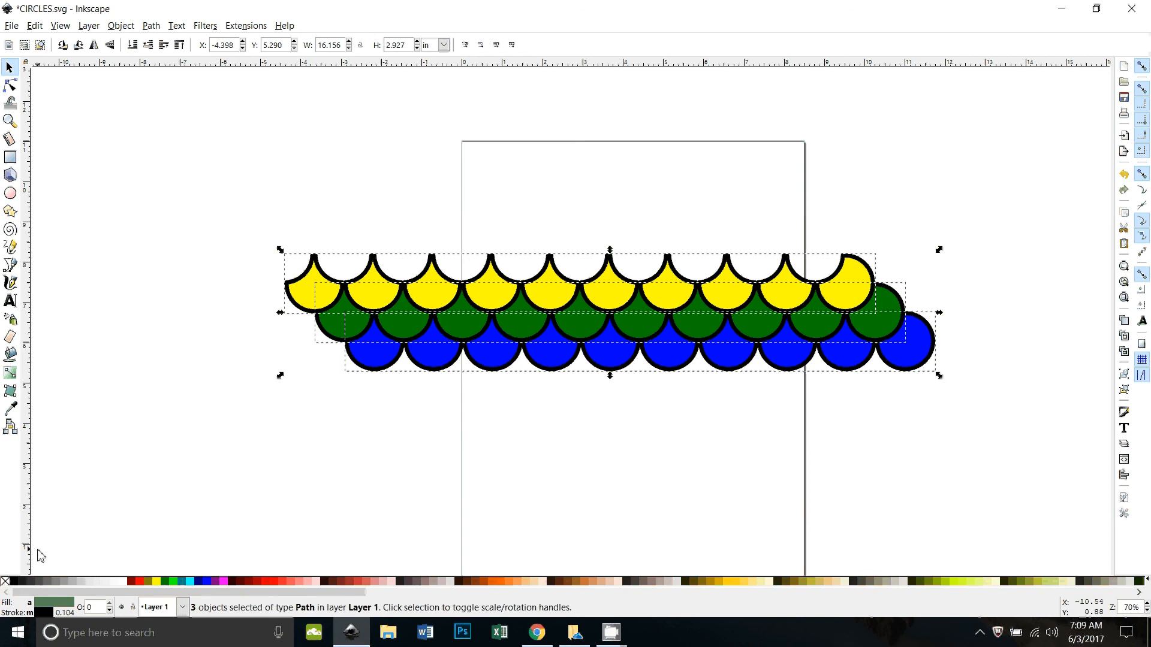
{"action": "left_click", "coordinate": [6, 582]}
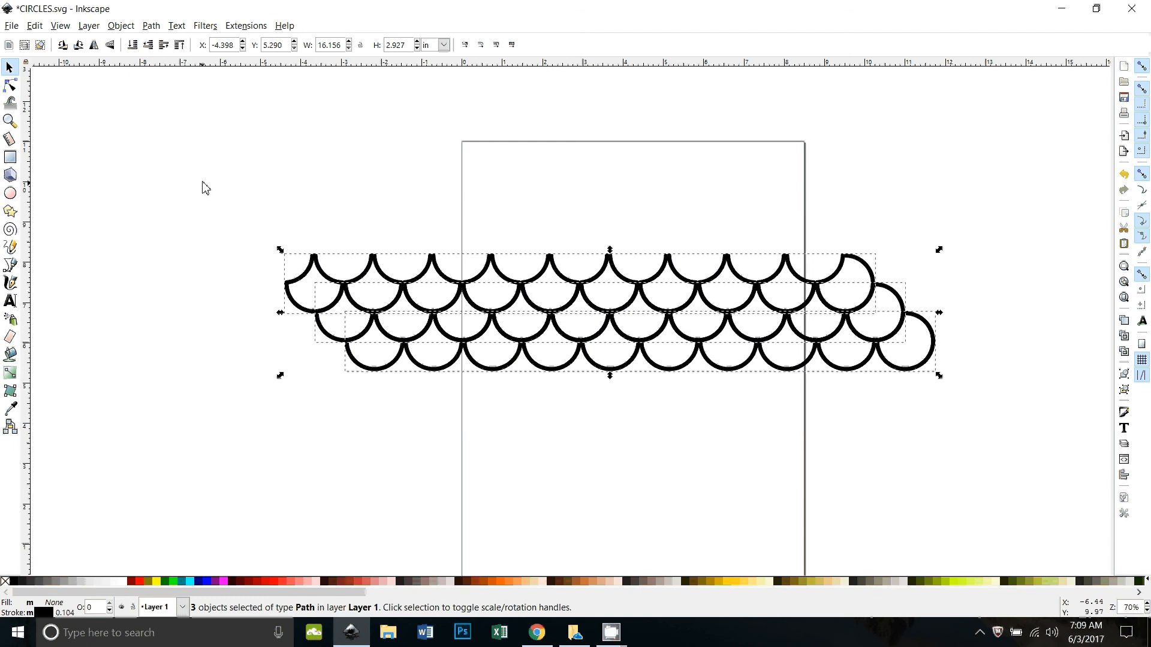
{"action": "left_click", "coordinate": [155, 25]}
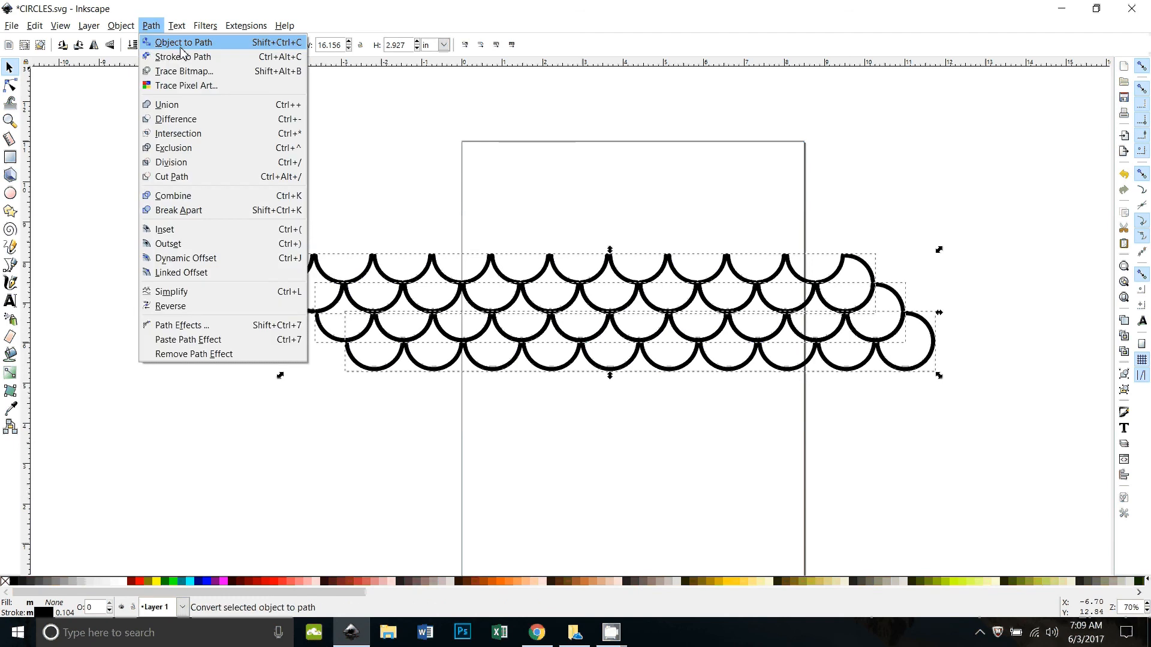
{"action": "left_click", "coordinate": [183, 56]}
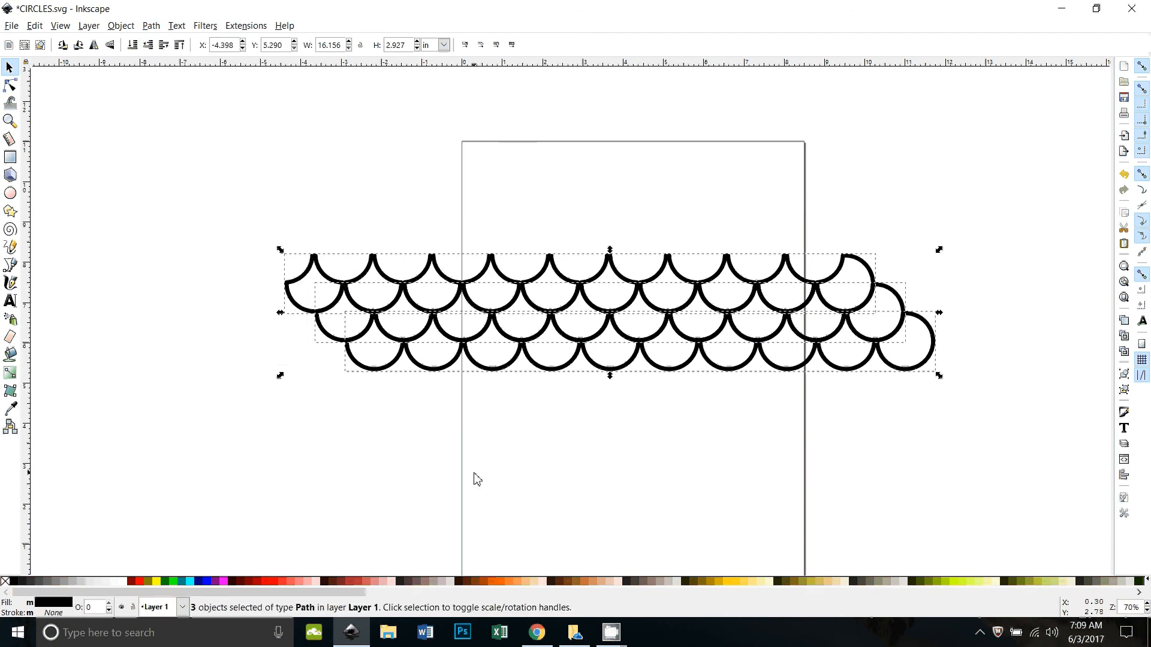
Step: Inspect the nodes of the outlined rows and unite the three rows into one path with Union
{"action": "key", "text": "plus"}
{"action": "key", "text": "plus"}
{"action": "scroll", "coordinate": [471, 449], "scroll_direction": "down", "scroll_amount": 2}
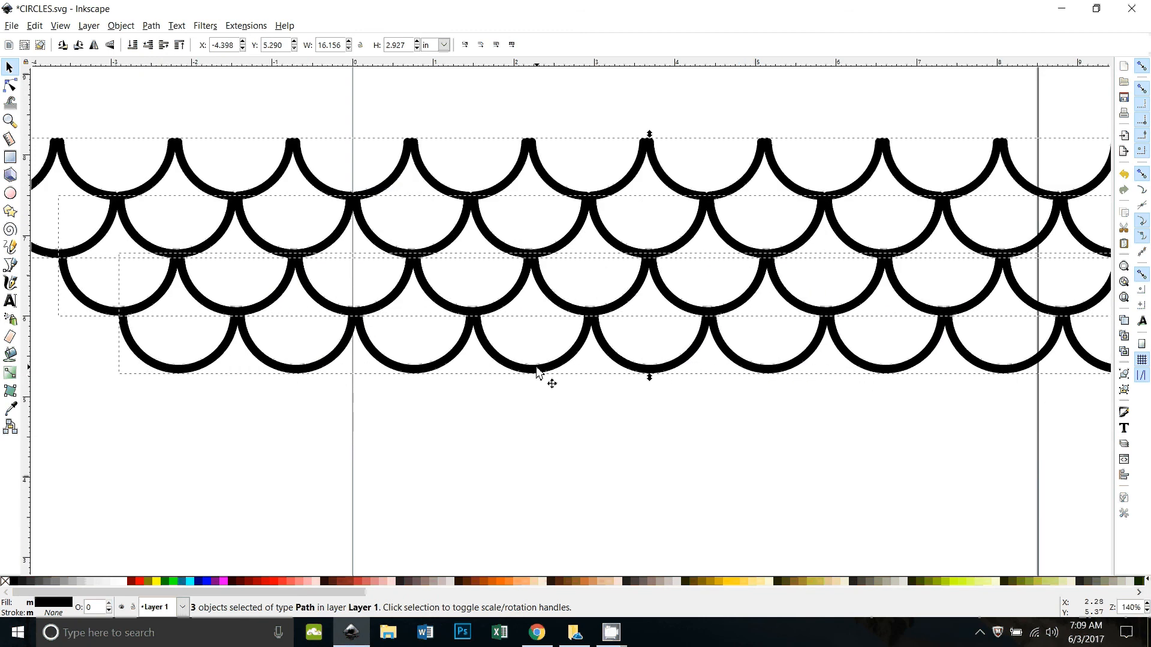
{"action": "key", "text": "n"}
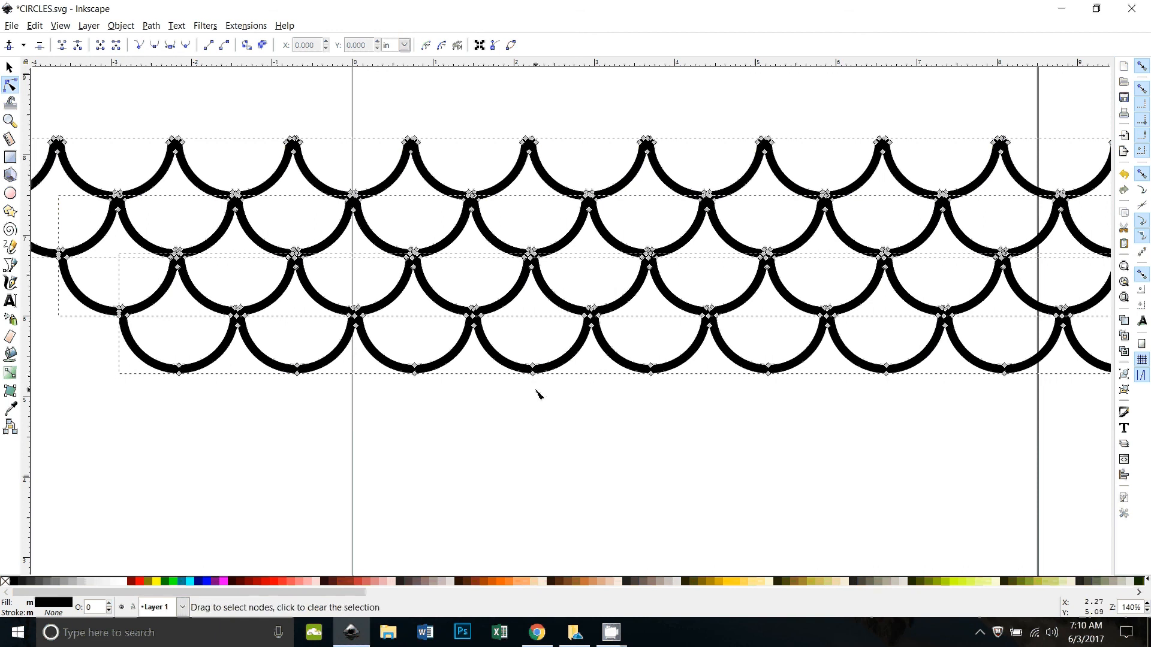
{"action": "key", "text": "minus"}
{"action": "key", "text": "minus"}
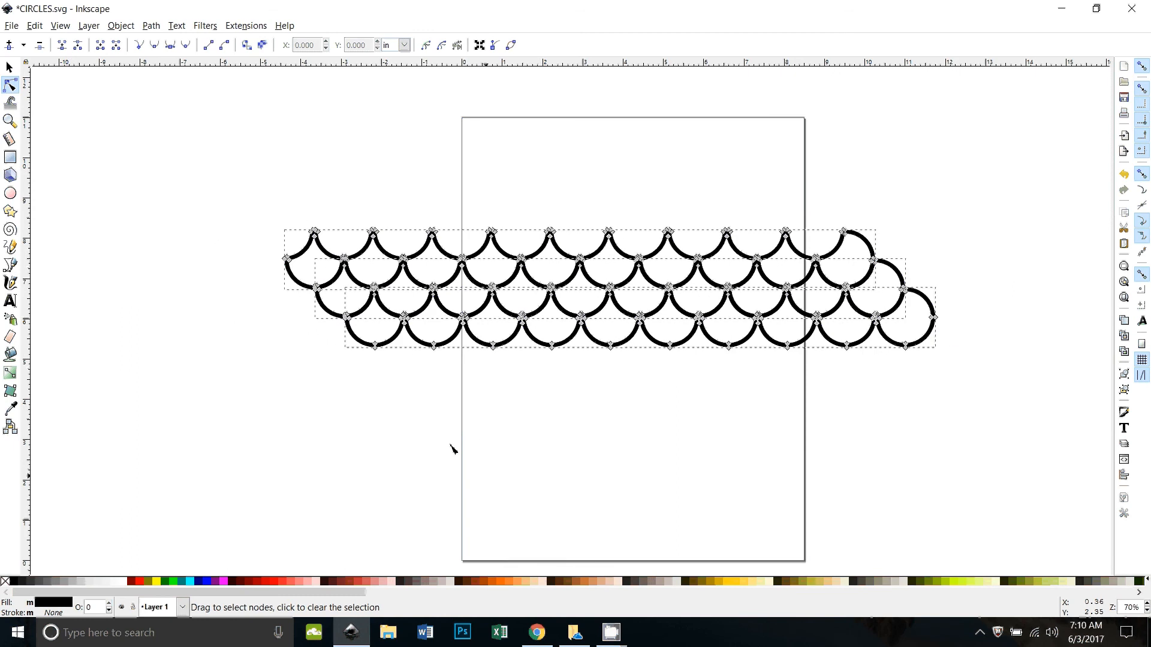
{"action": "left_click", "coordinate": [157, 31]}
{"action": "left_click", "coordinate": [171, 103]}
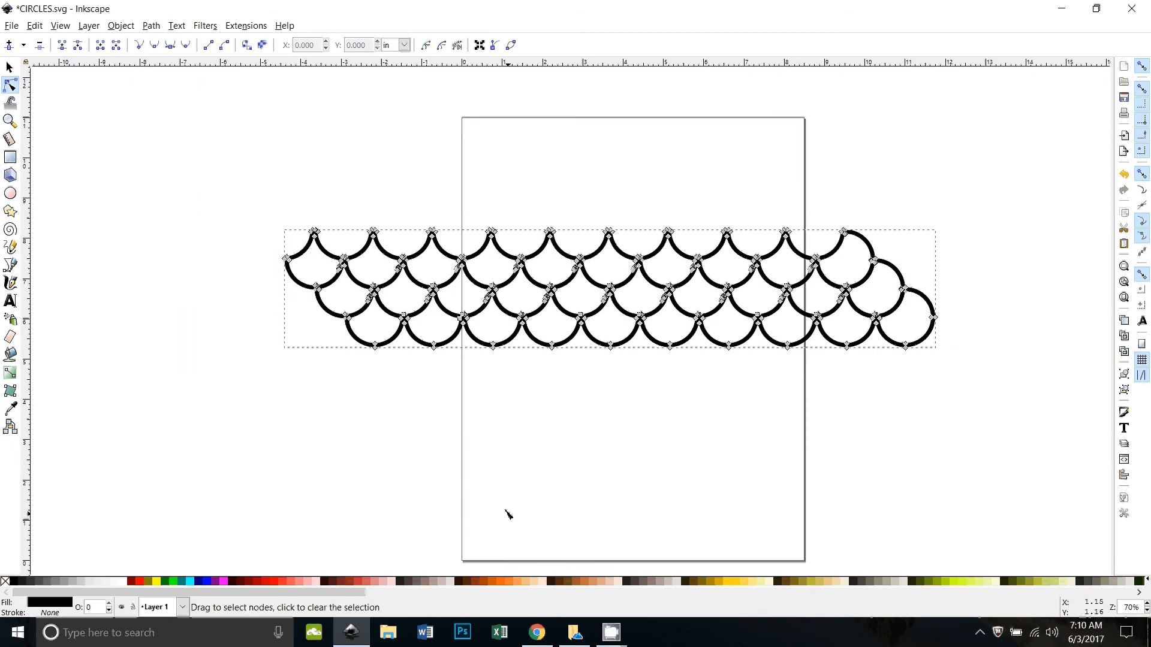
{"action": "left_click", "coordinate": [11, 68]}
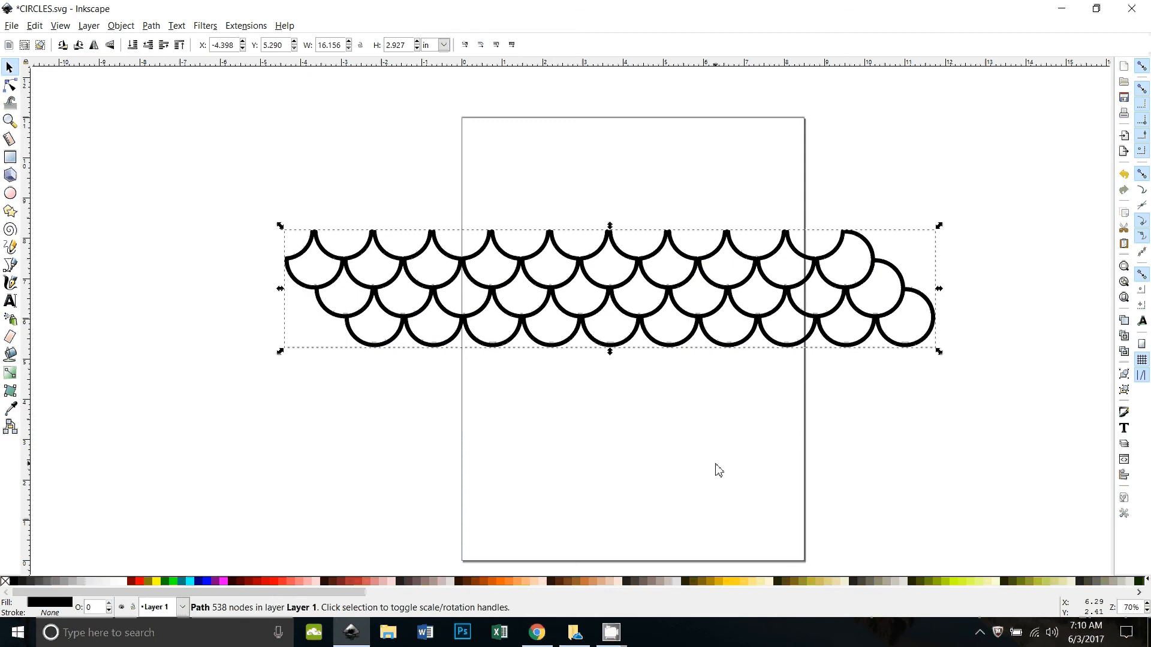
Step: Duplicate the united scallop path and move the copy straight down to Y 2.436 in, fitting it beneath the original's lowest row
{"action": "key", "text": "minus"}
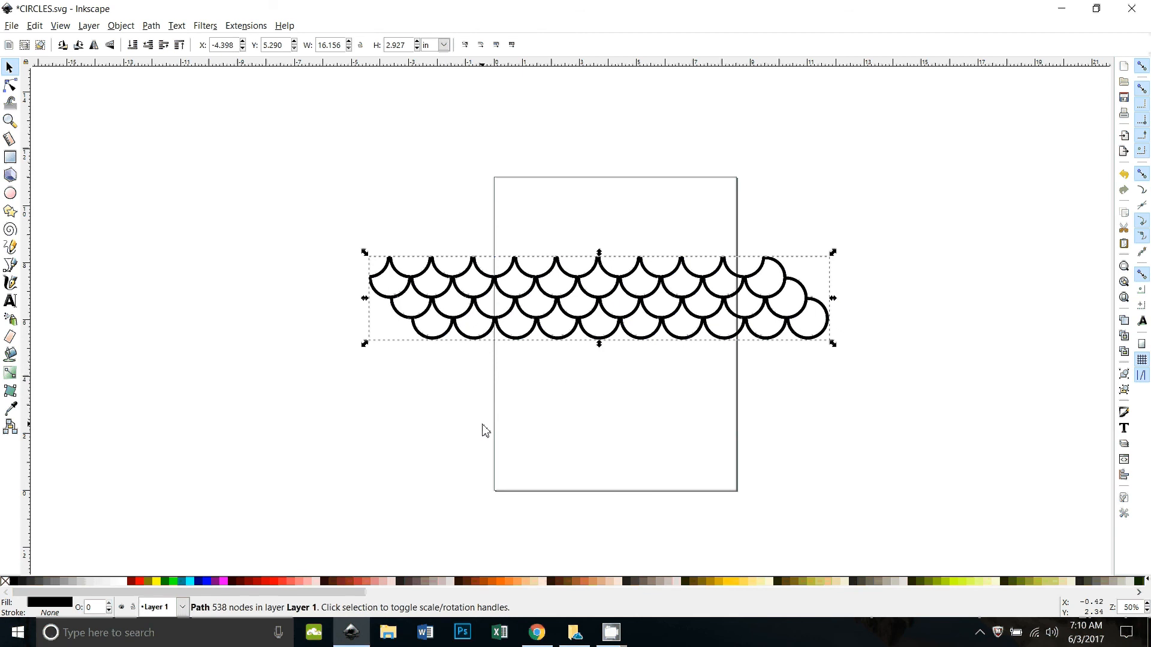
{"action": "key", "text": "shift"}
{"action": "key", "text": "shift+Down"}
{"action": "key", "text": "shift+Down"}
{"action": "key", "text": "shift+Down"}
{"action": "key", "text": "shift+Down"}
{"action": "key", "text": "shift+Down"}
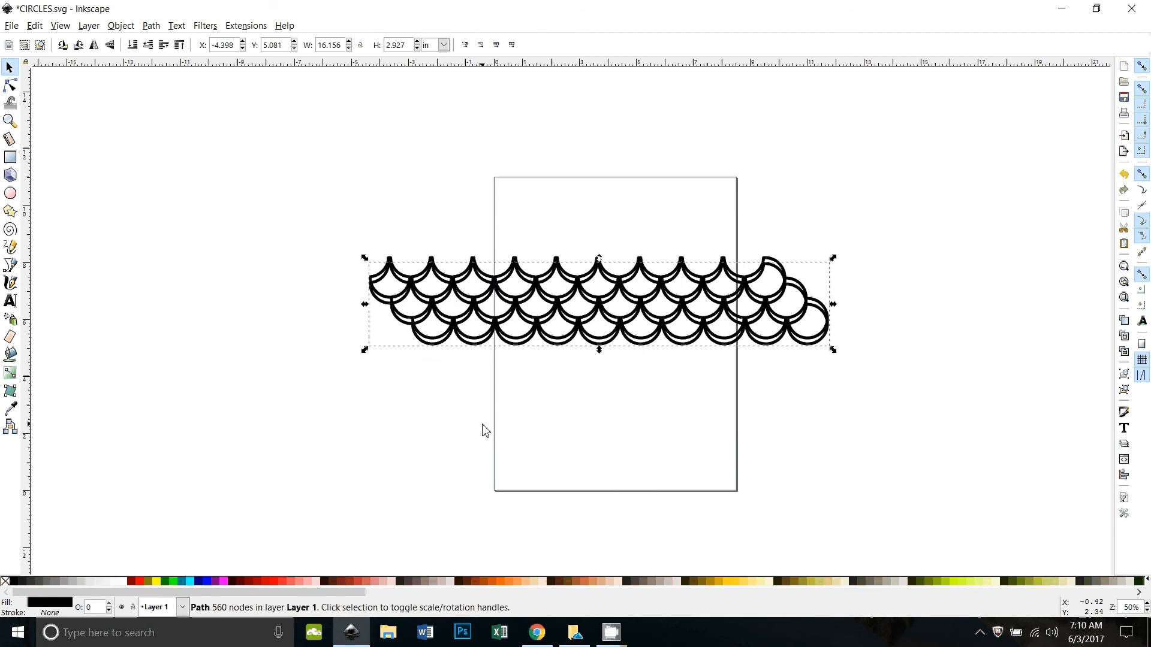
{"action": "key", "text": "shift+Down"}
{"action": "key", "text": "shift+Down"}
{"action": "key", "text": "shift+Down"}
{"action": "key", "text": "shift+Down"}
{"action": "key", "text": "shift+Down"}
{"action": "key", "text": "shift+Down"}
{"action": "key", "text": "shift+Down"}
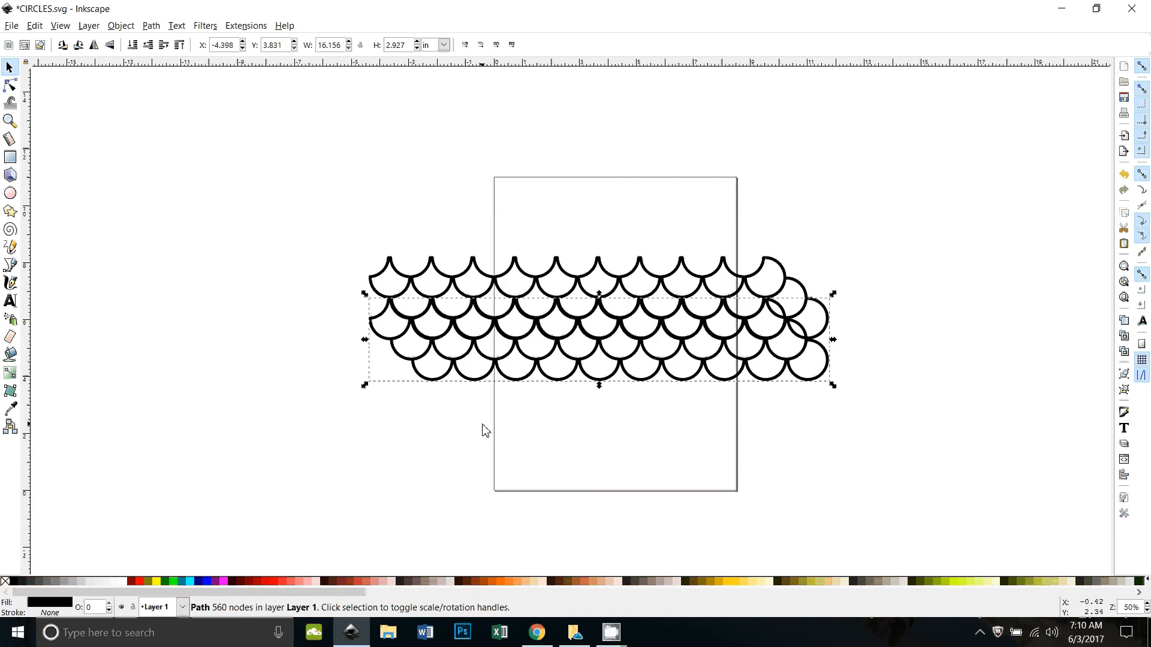
{"action": "key", "text": "shift+Down"}
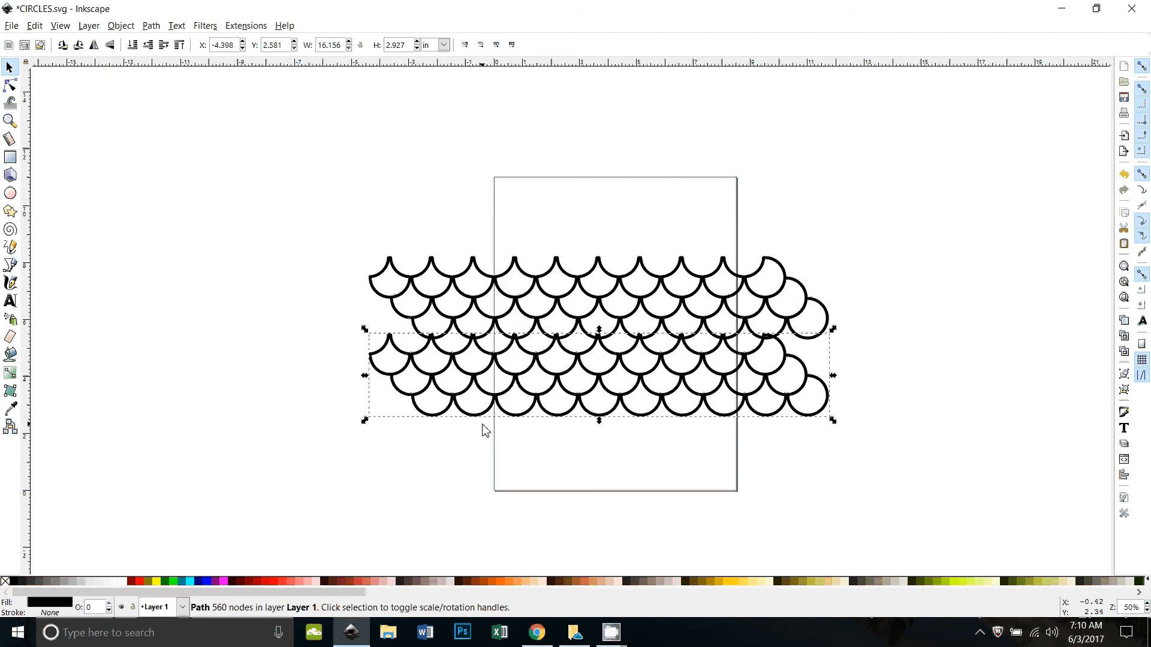
{"action": "key", "text": "Down"}
{"action": "key", "text": "Down"}
{"action": "key", "text": "Down"}
{"action": "key", "text": "Down"}
{"action": "key", "text": "Down"}
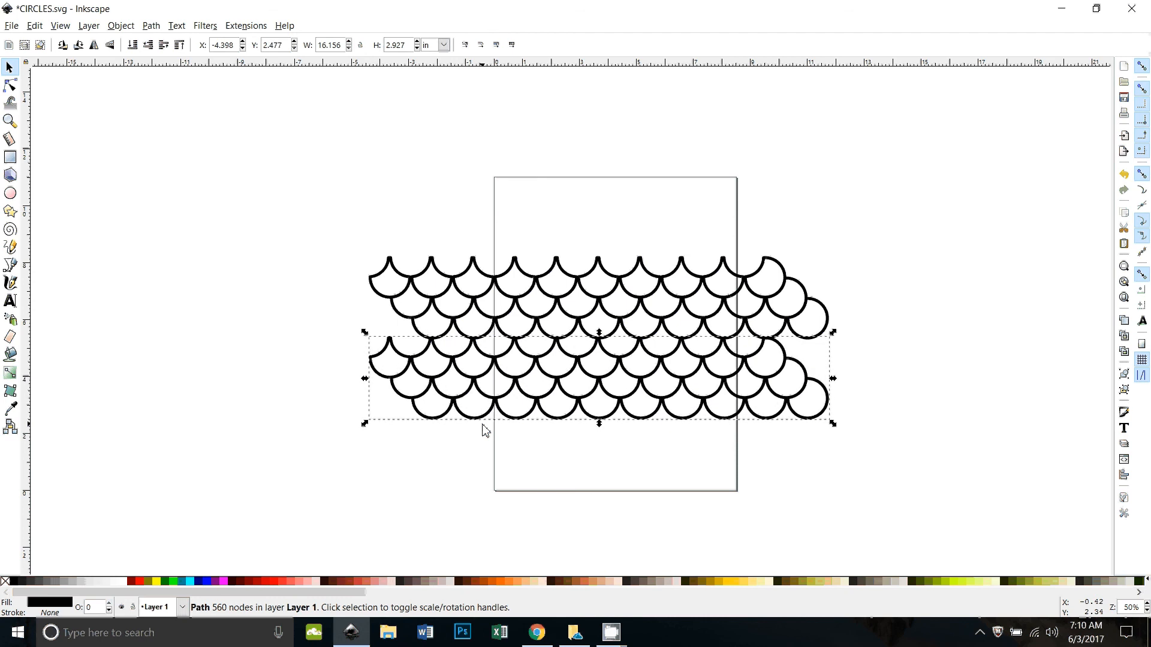
{"action": "key", "text": "Down"}
{"action": "key", "text": "Down"}
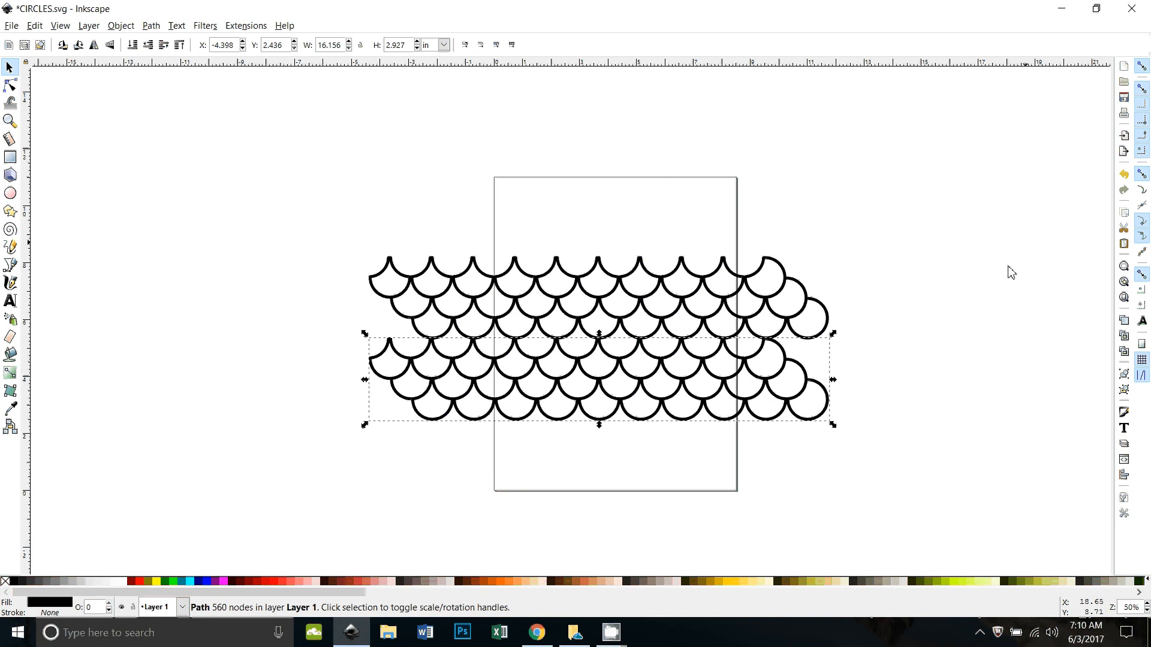
Step: Duplicate both scallop blocks together and move the copies straight down to Y -3.231 in, continuing the pattern below the originals
{"action": "left_click", "coordinate": [899, 354]}
{"action": "scroll", "coordinate": [899, 354], "scroll_direction": "down", "scroll_amount": 3}
{"action": "left_click_drag", "start_coordinate": [331, 117], "coordinate": [917, 389]}
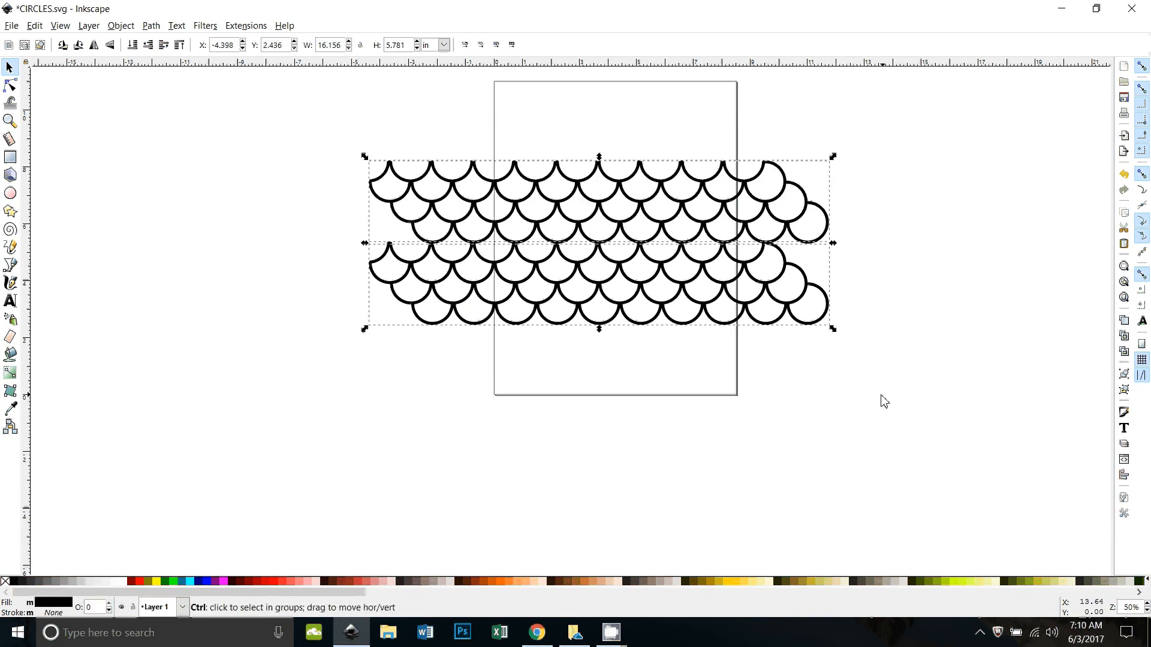
{"action": "key", "text": "ctrl+d"}
{"action": "key", "text": "shift+Down"}
{"action": "key", "text": "shift+Down"}
{"action": "key", "text": "shift+Down"}
{"action": "key", "text": "shift+Down"}
{"action": "key", "text": "shift+Down"}
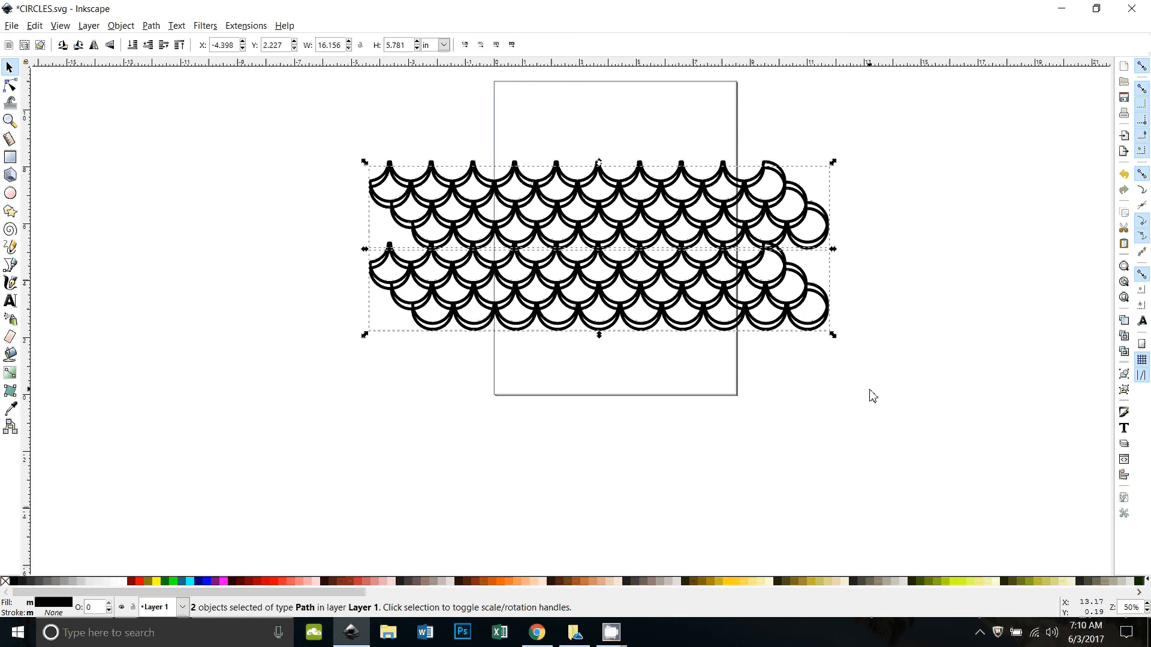
{"action": "key", "text": "shift+Down"}
{"action": "key", "text": "shift+Down"}
{"action": "key", "text": "shift+Down"}
{"action": "key", "text": "shift+Down"}
{"action": "key", "text": "shift+Down"}
{"action": "key", "text": "shift+Down"}
{"action": "key", "text": "shift+Down"}
{"action": "key", "text": "shift+Down"}
{"action": "key", "text": "shift+Down"}
{"action": "key", "text": "shift+Down"}
{"action": "key", "text": "shift+Down"}
{"action": "key", "text": "shift+Down"}
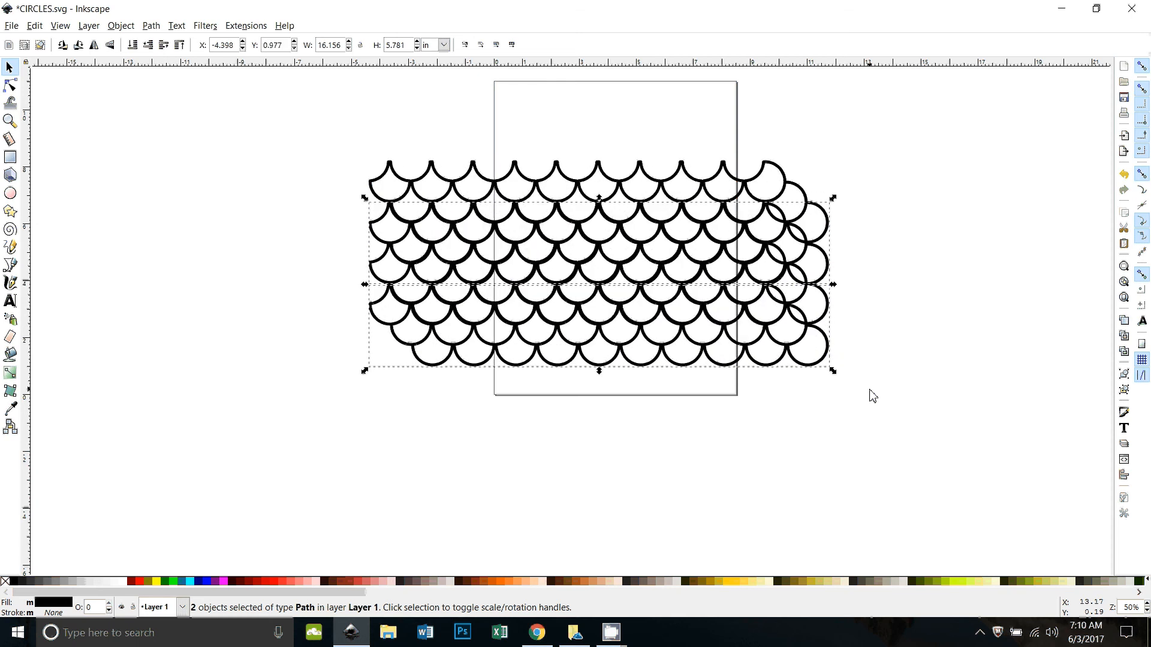
{"action": "key", "text": "shift+Down"}
{"action": "key", "text": "shift+Down"}
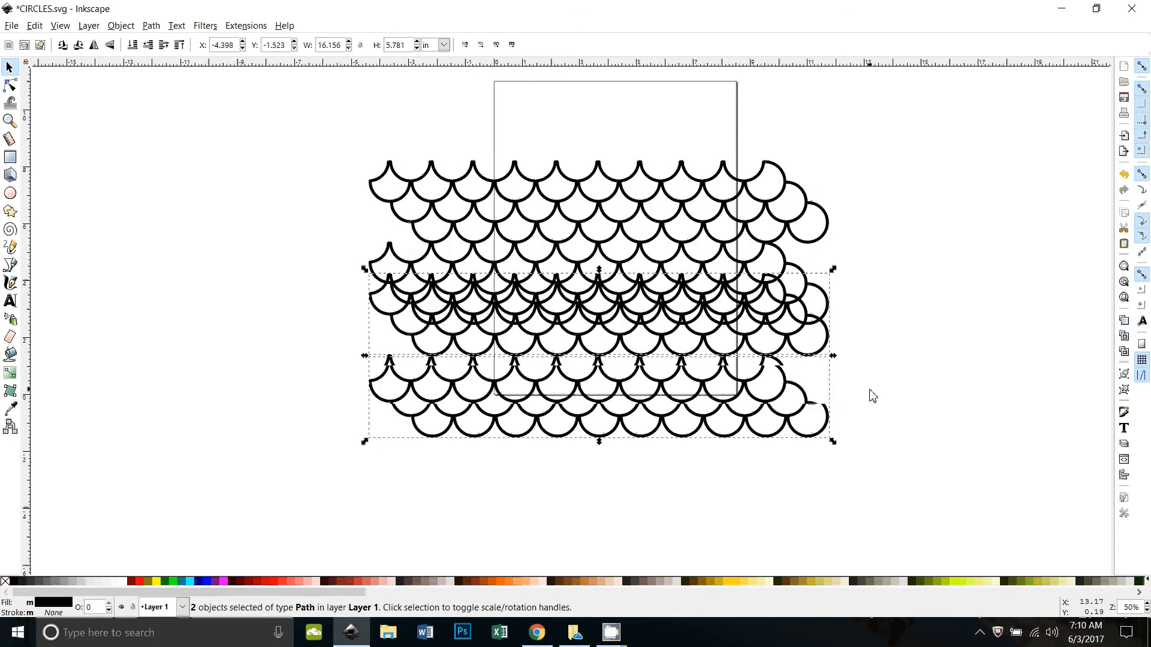
{"action": "key", "text": "shift+Down"}
{"action": "key", "text": "shift+Down"}
{"action": "key", "text": "shift+Down"}
{"action": "key", "text": "shift+Down"}
{"action": "key", "text": "shift+Down"}
{"action": "key", "text": "shift+Down"}
{"action": "key", "text": "shift+Down"}
{"action": "key", "text": "shift+Down"}
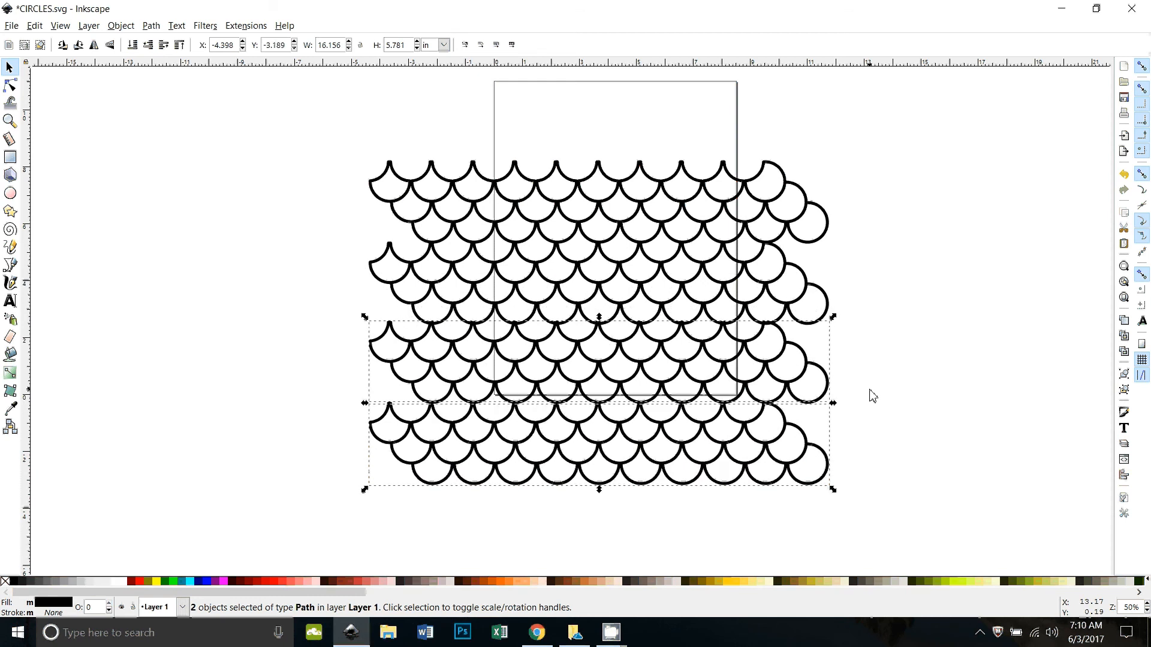
{"action": "key", "text": "Down"}
{"action": "key", "text": "Down"}
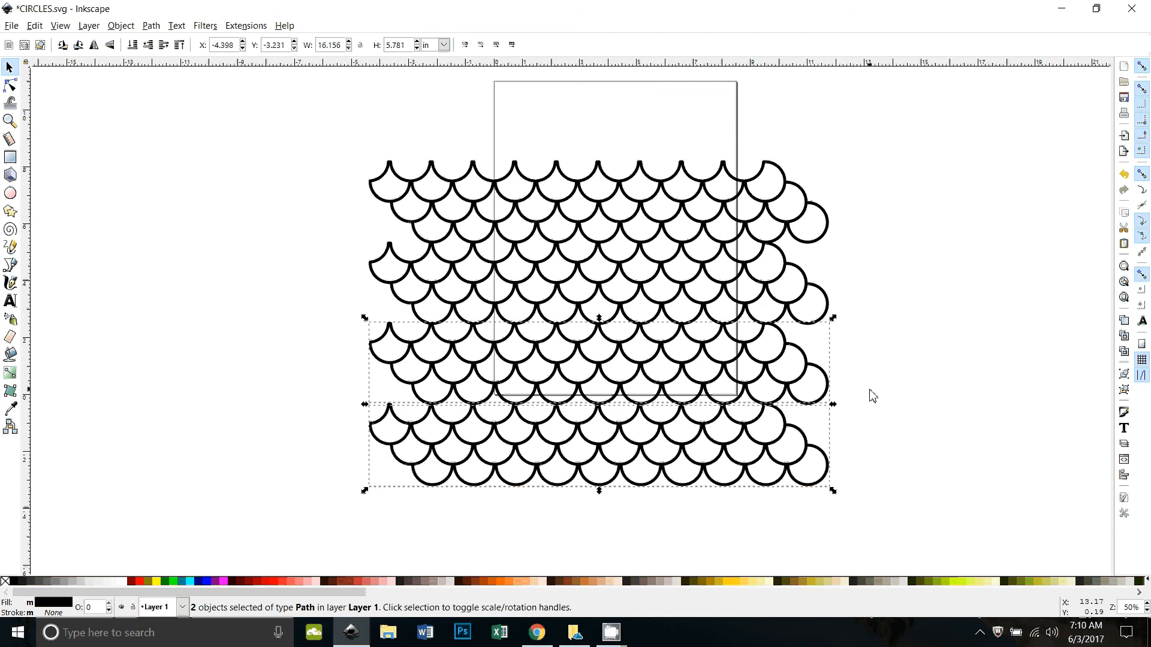
{"action": "key", "text": "Escape"}
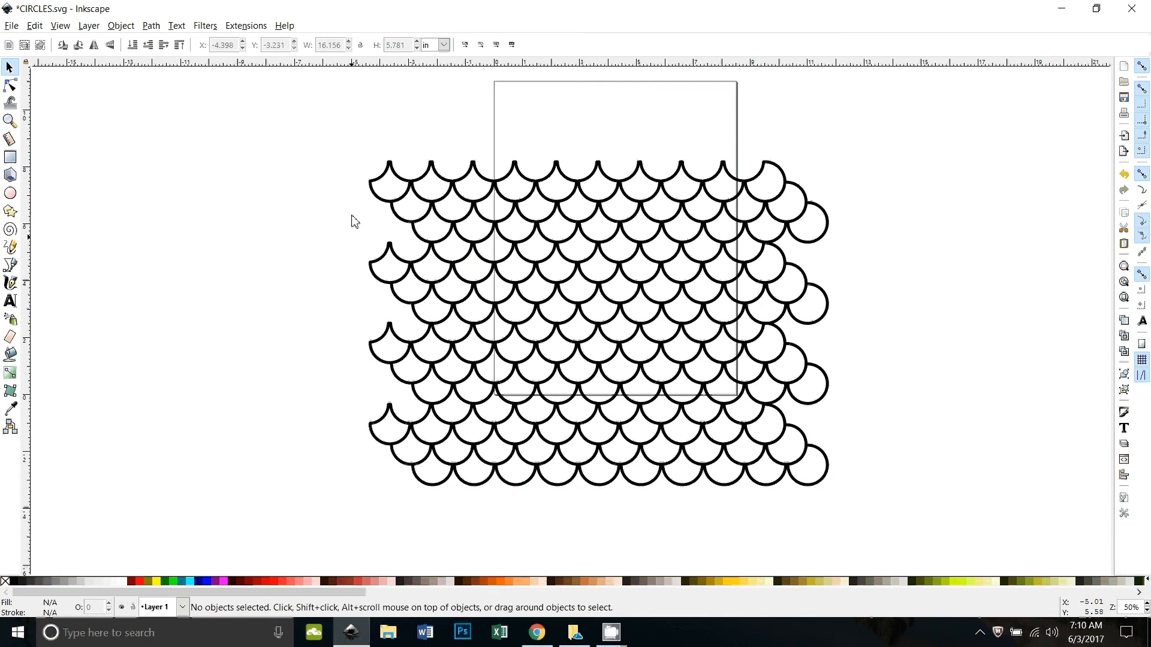
Step: Unite all four scallop blocks into a single path with Union
{"action": "left_click_drag", "start_coordinate": [306, 110], "coordinate": [843, 519]}
{"action": "left_click", "coordinate": [151, 25]}
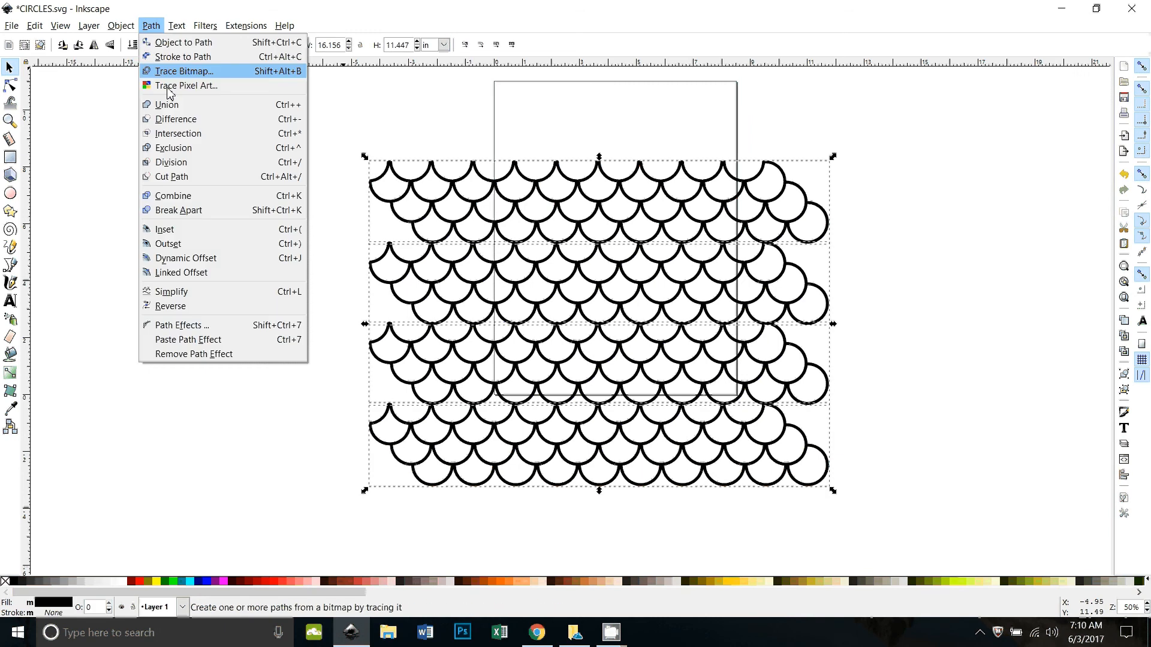
{"action": "left_click", "coordinate": [168, 105]}
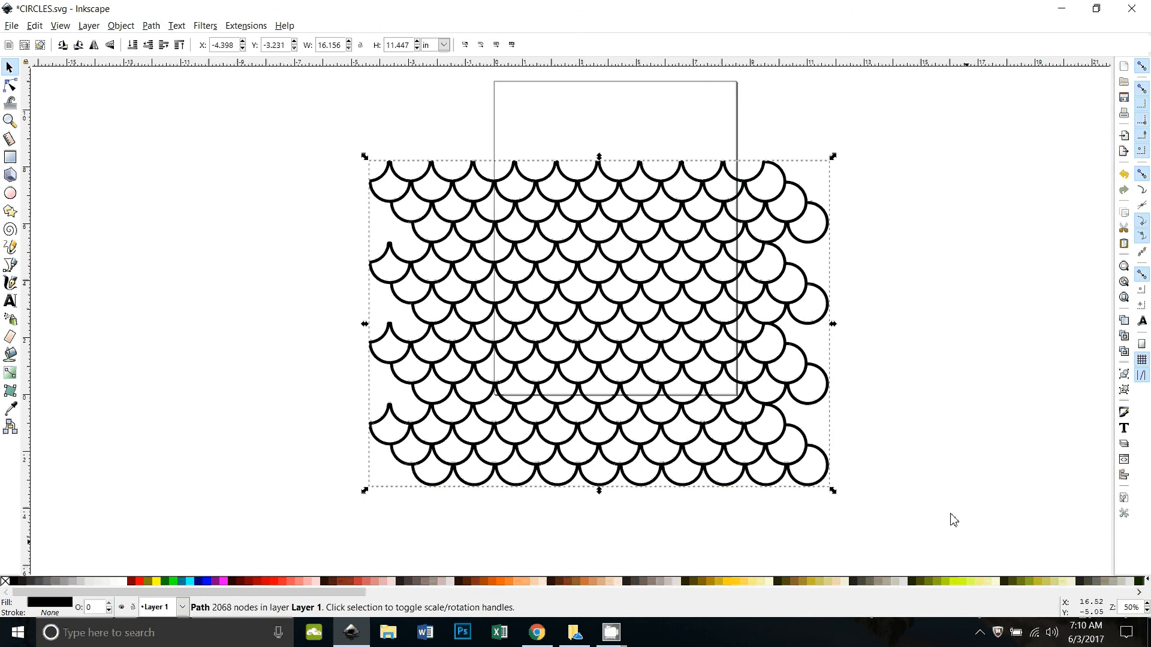
{"action": "scroll", "coordinate": [342, 520], "scroll_direction": "down", "scroll_amount": 2}
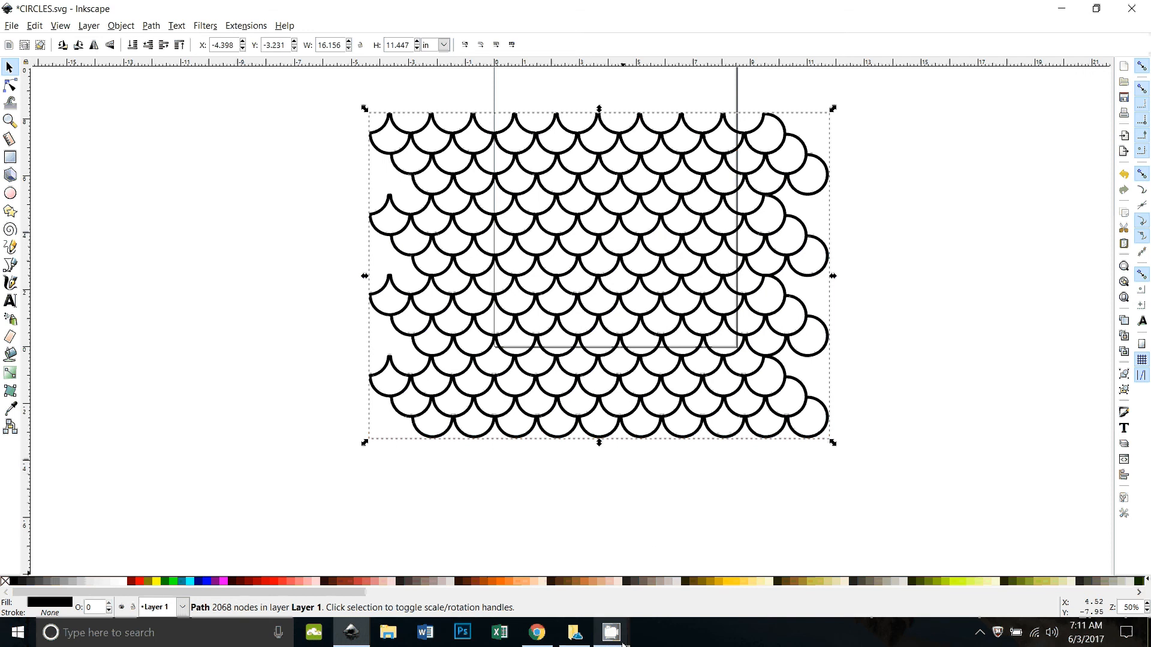
{"action": "mouse_move", "coordinate": [611, 632]}
{"action": "left_click", "coordinate": [558, 576]}
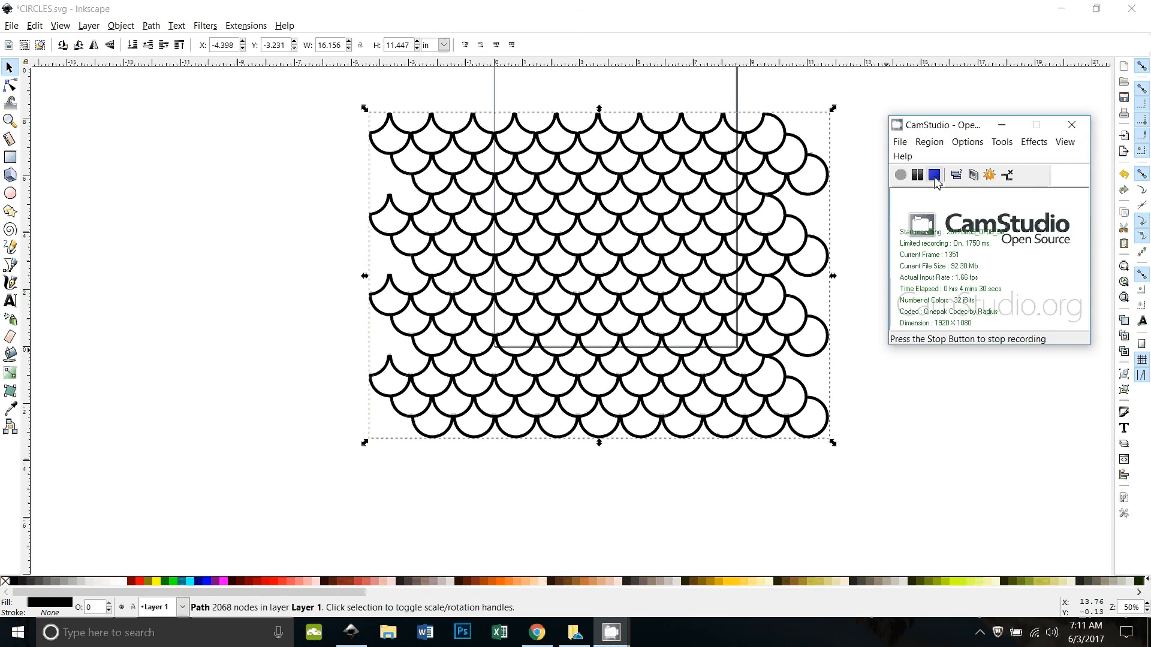